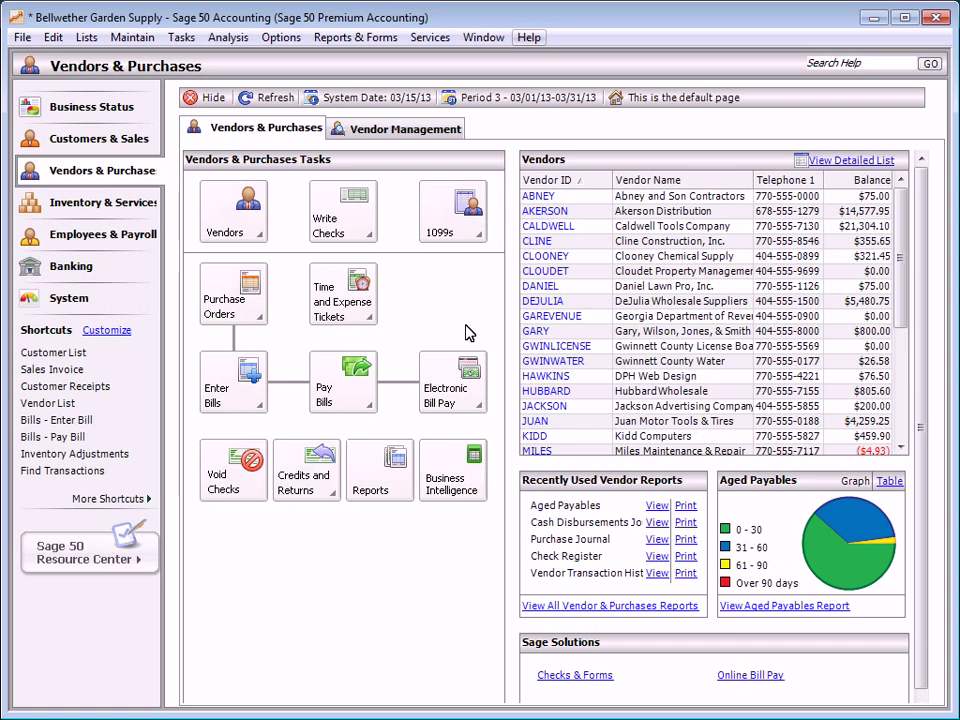
Start a new blank purchase order from the Purchase Orders tasks.
{"action": "left_click", "coordinate": [231, 296]}
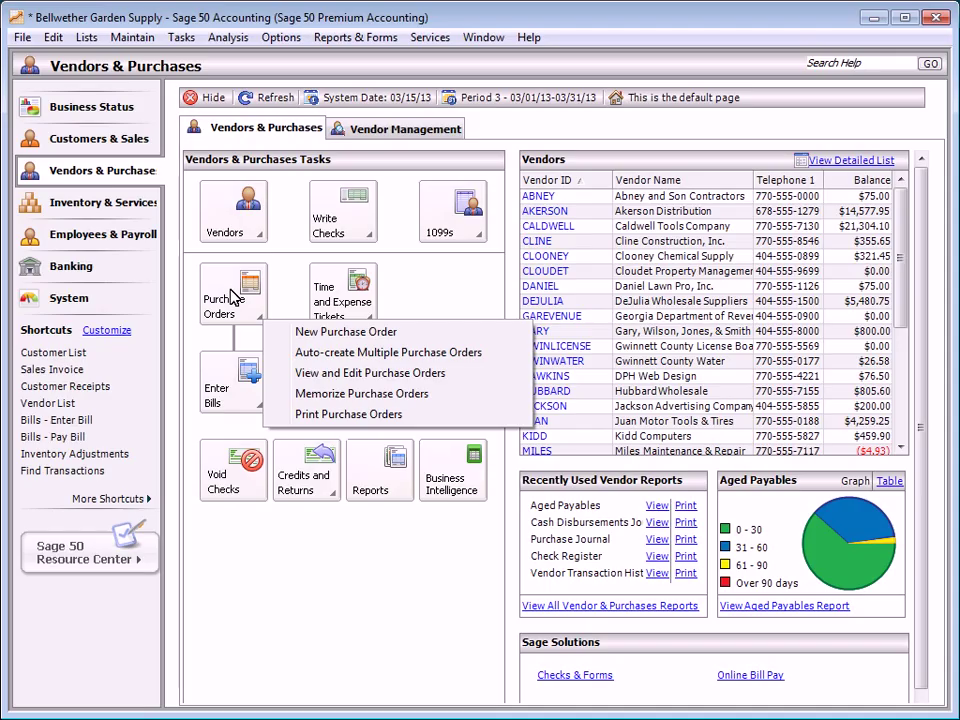
{"action": "left_click", "coordinate": [350, 332]}
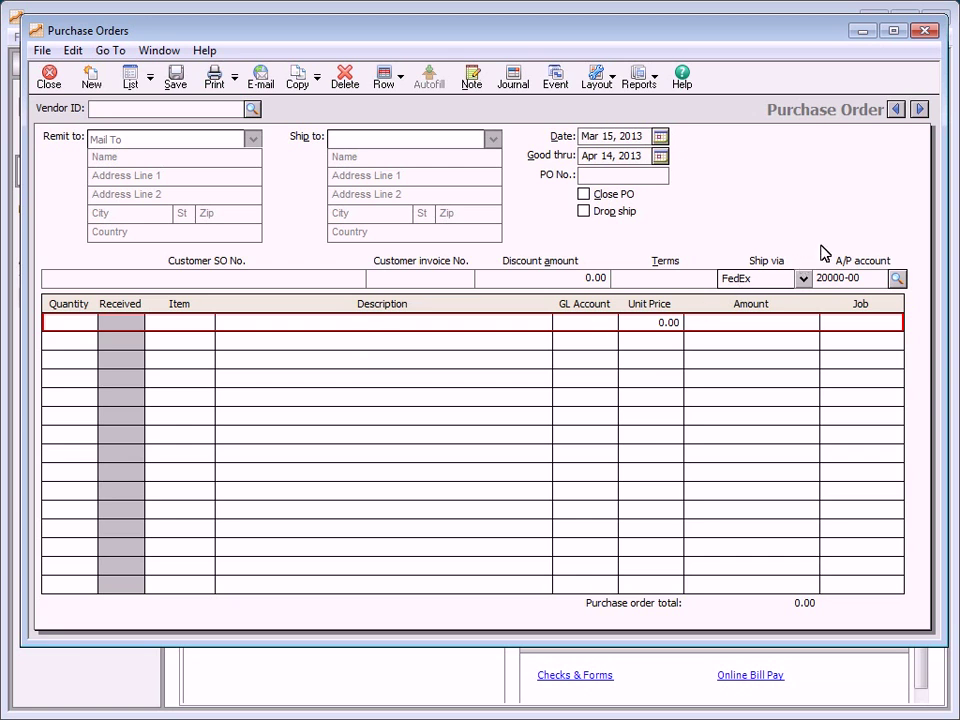
Bring up the saved ABNEY birdhouse purchase order (1,785.00), then close the window.
{"action": "left_click", "coordinate": [896, 109]}
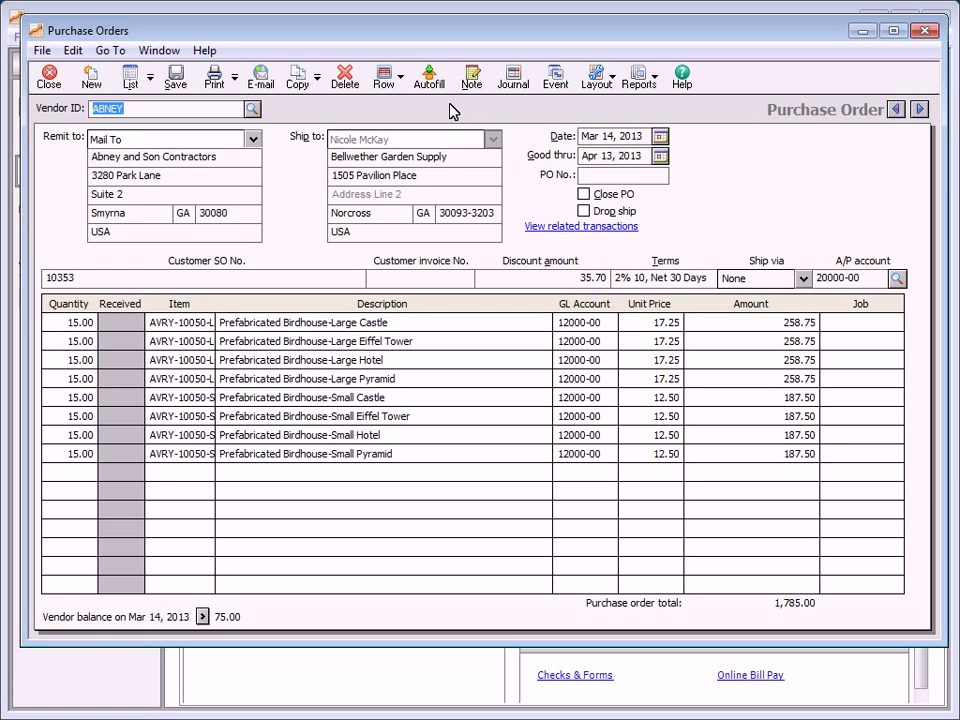
{"action": "left_click", "coordinate": [49, 78]}
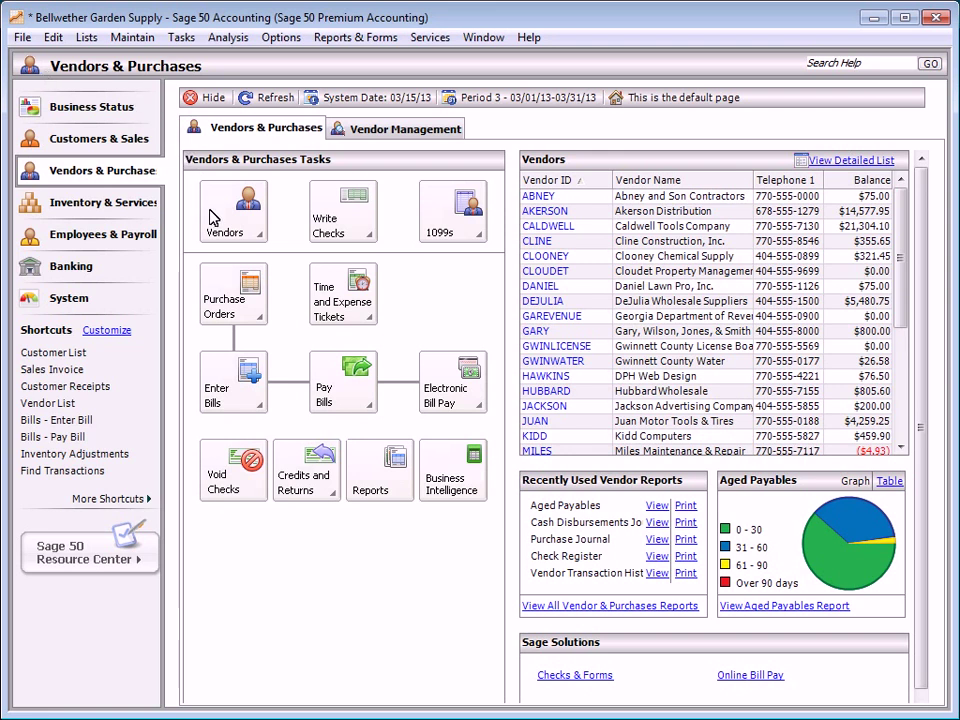
Start a new bill with CLINE as the vendor.
{"action": "left_click", "coordinate": [232, 386]}
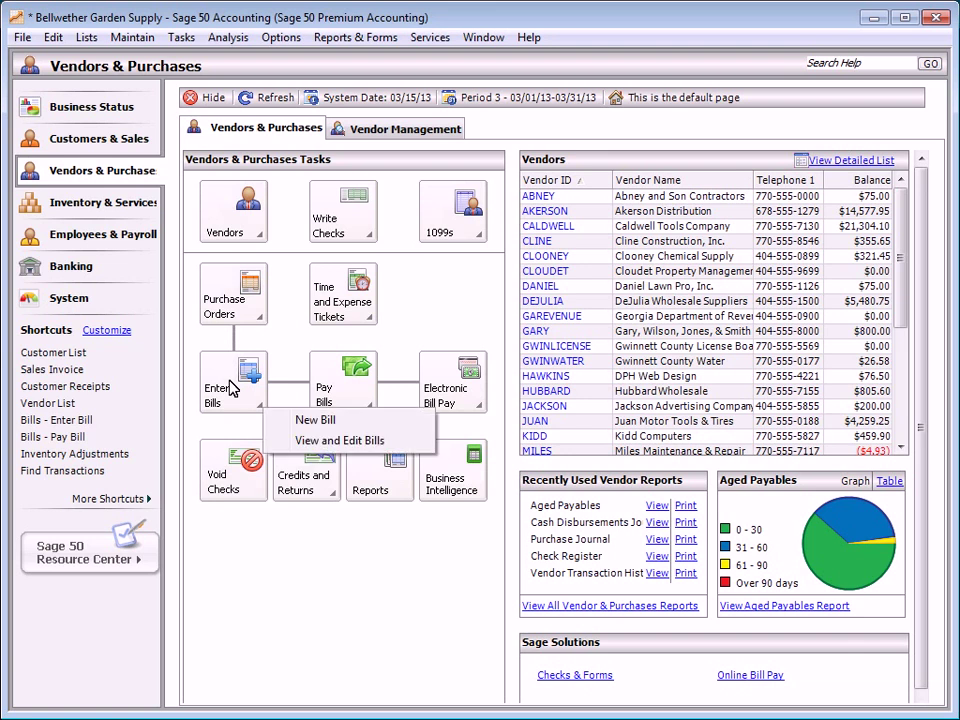
{"action": "left_click", "coordinate": [318, 420]}
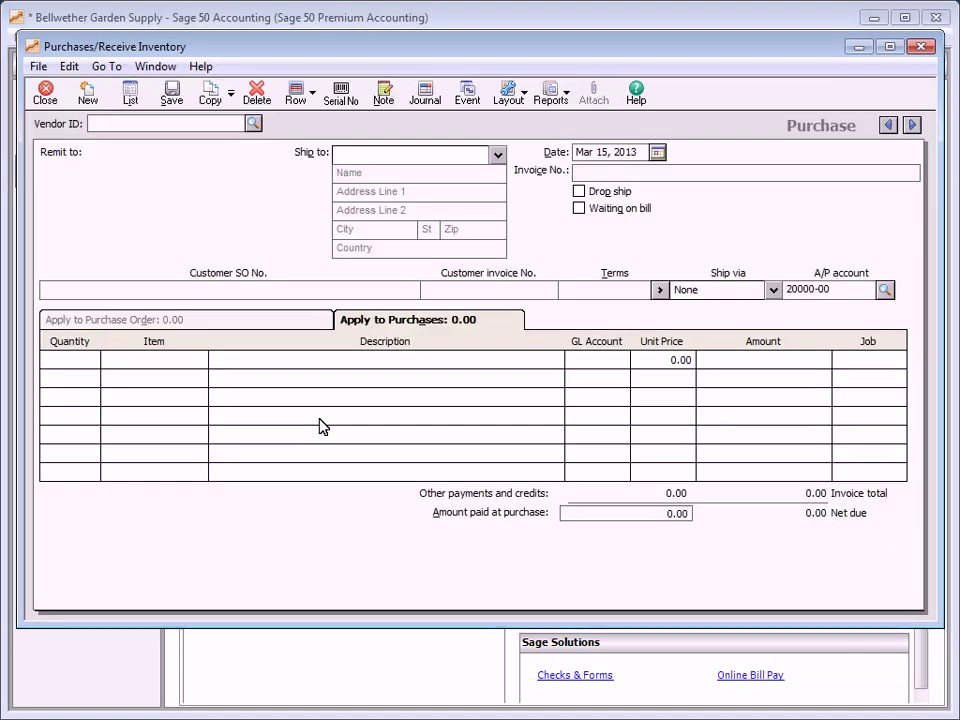
{"action": "left_click", "coordinate": [253, 123]}
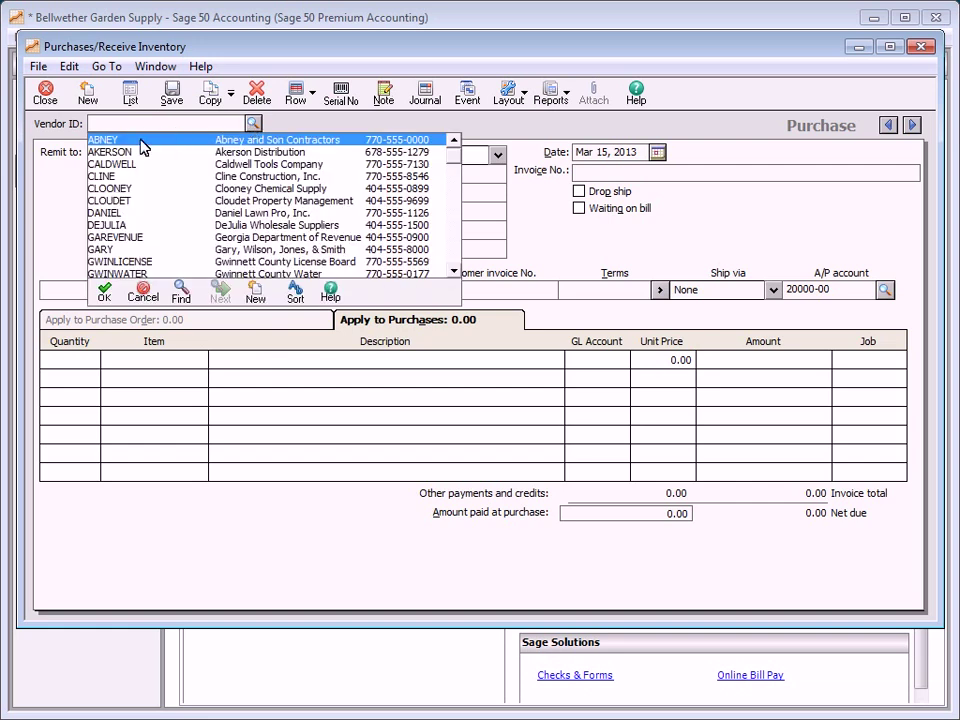
{"action": "double_click", "coordinate": [120, 177]}
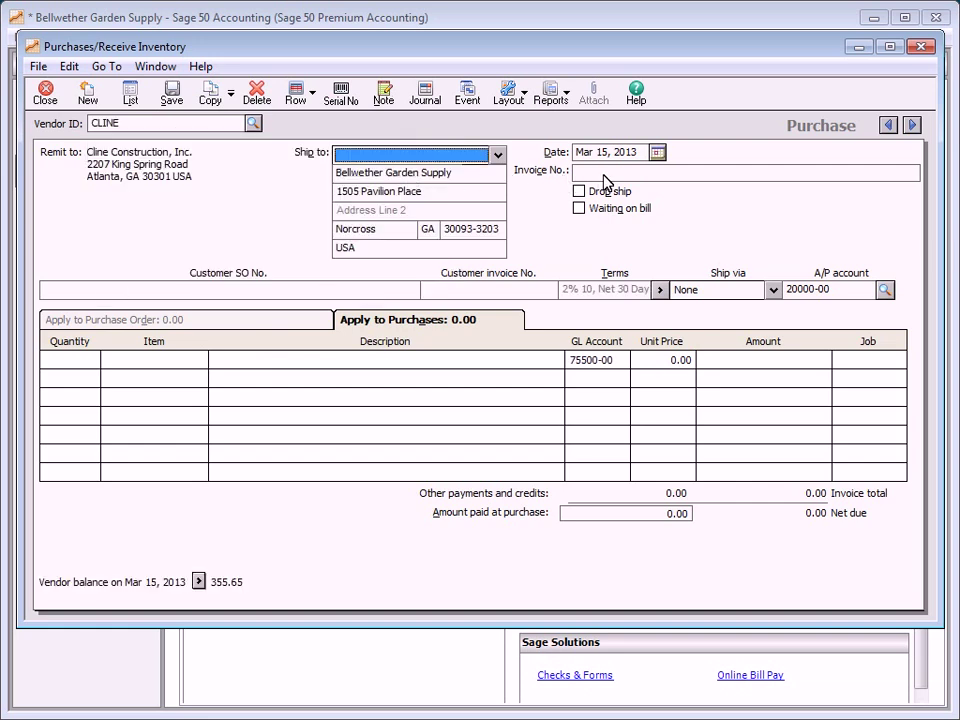
Enter invoice number 236598 and review the 2% 10, Net 30 payment terms.
{"action": "left_click", "coordinate": [669, 176]}
{"action": "type", "text": "236598"}
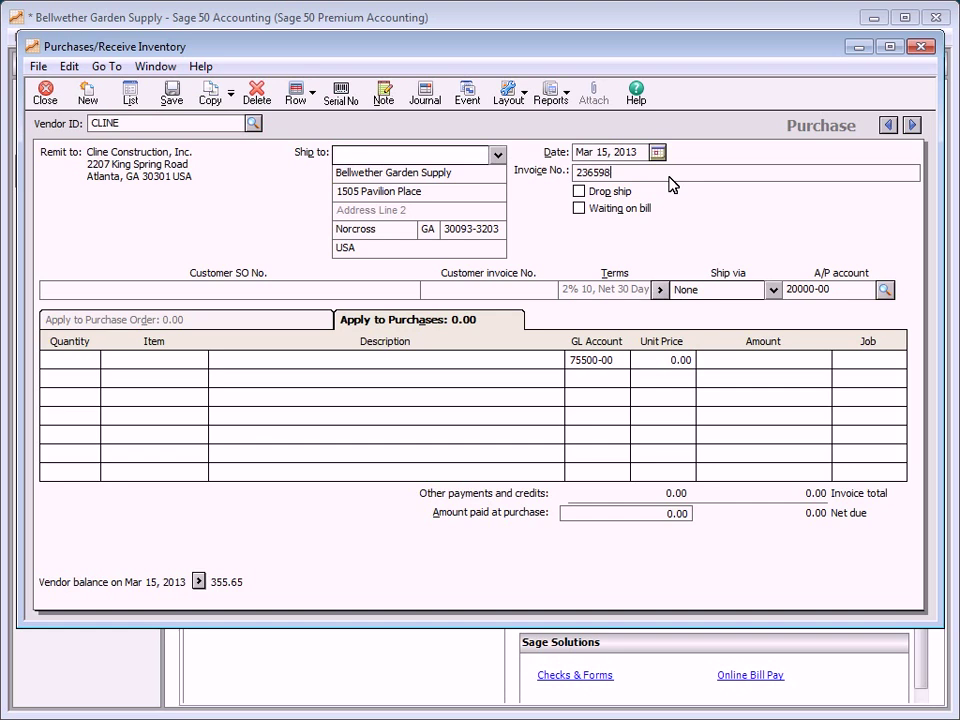
{"action": "key", "text": "Tab"}
{"action": "left_click", "coordinate": [661, 289]}
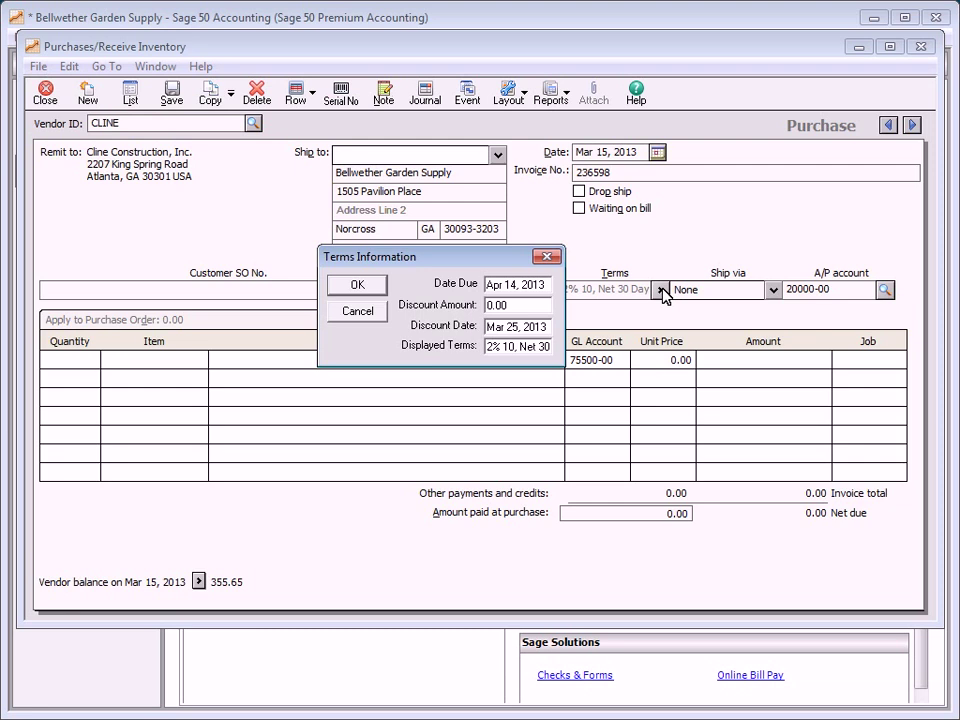
{"action": "left_click", "coordinate": [359, 290]}
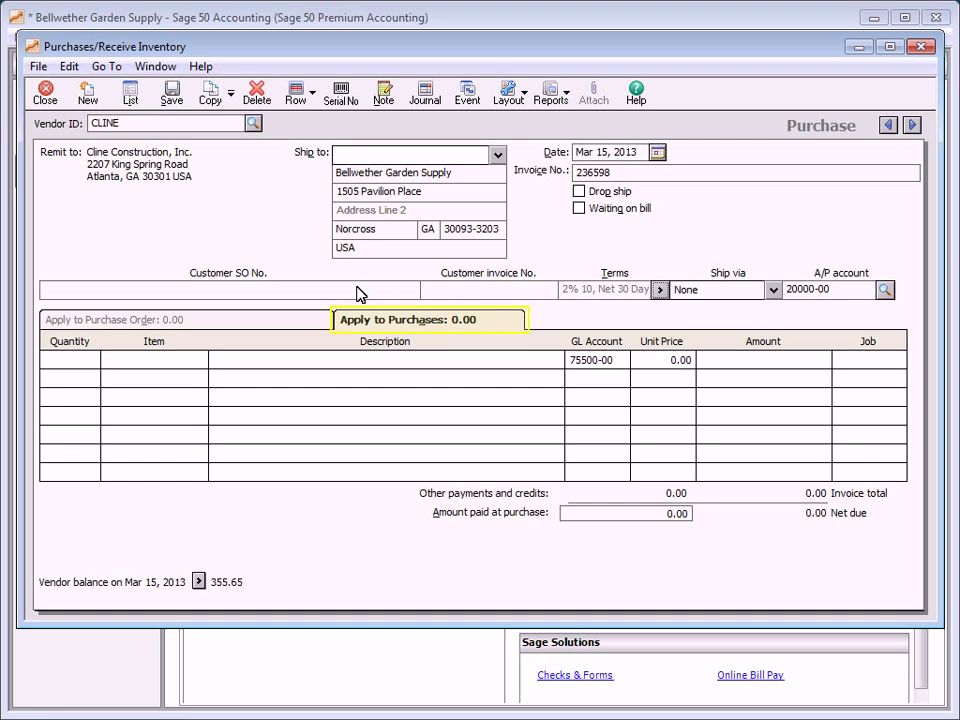
Add a first bill line of 3 units of item AVRY-10100.
{"action": "left_click", "coordinate": [51, 362]}
{"action": "type", "text": "3"}
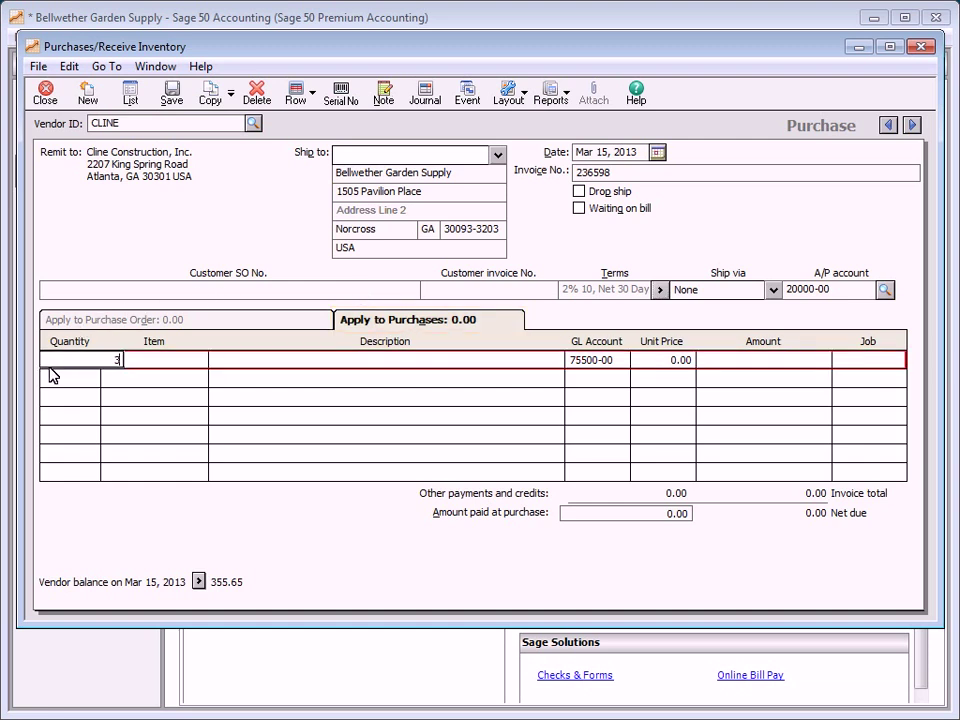
{"action": "key", "text": "Tab"}
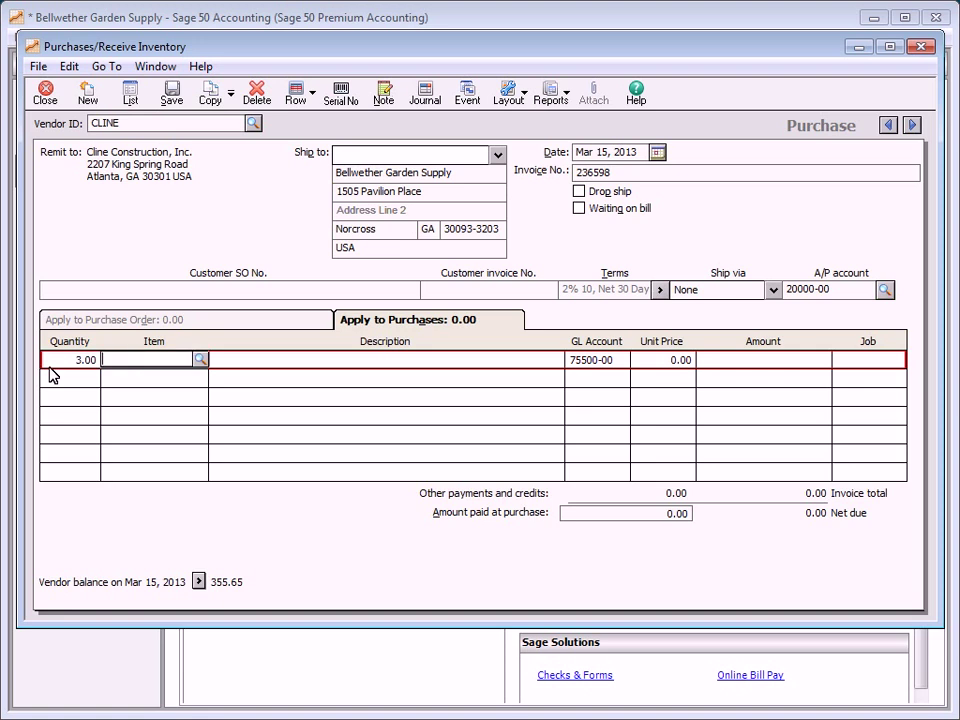
{"action": "left_click", "coordinate": [200, 362]}
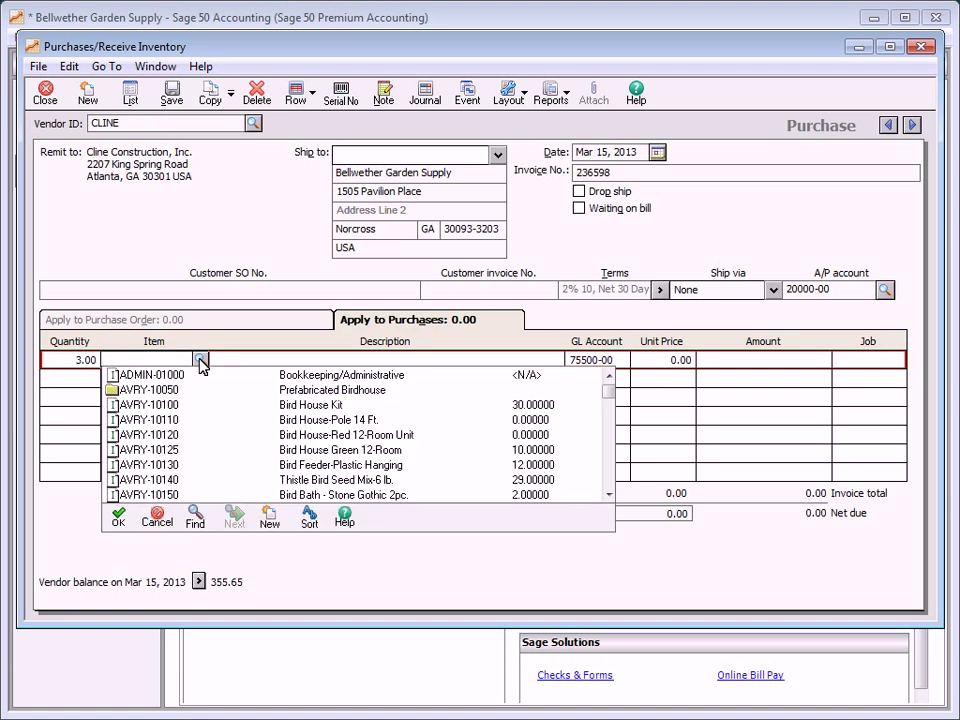
{"action": "double_click", "coordinate": [160, 405]}
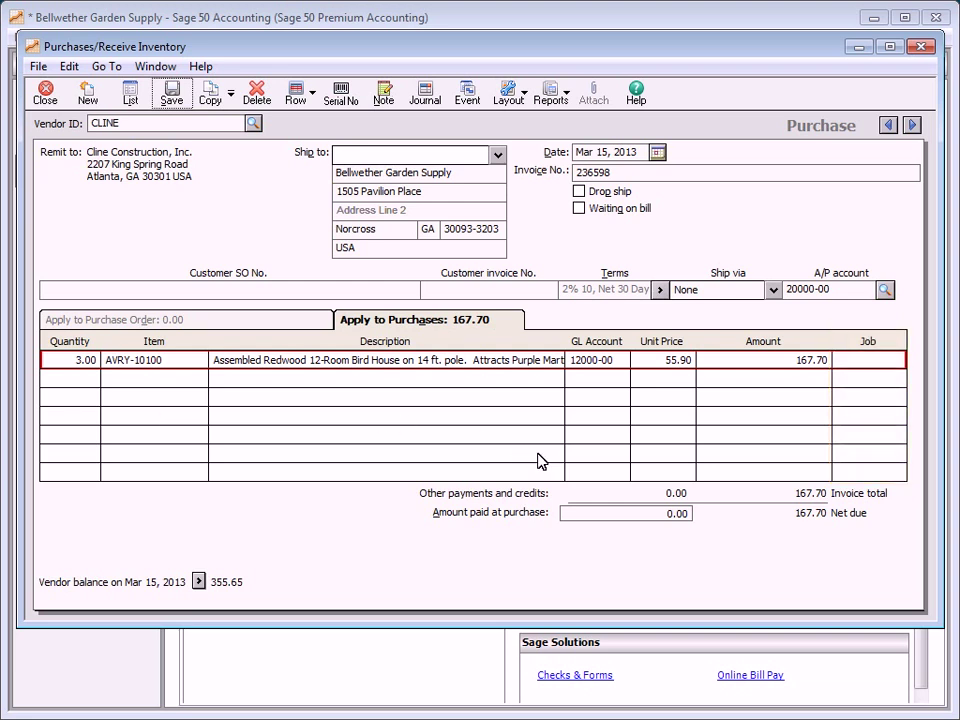
Set the amount paid at purchase to 167.70 with reference 23111.
{"action": "left_click", "coordinate": [585, 514]}
{"action": "type", "text": "167.70"}
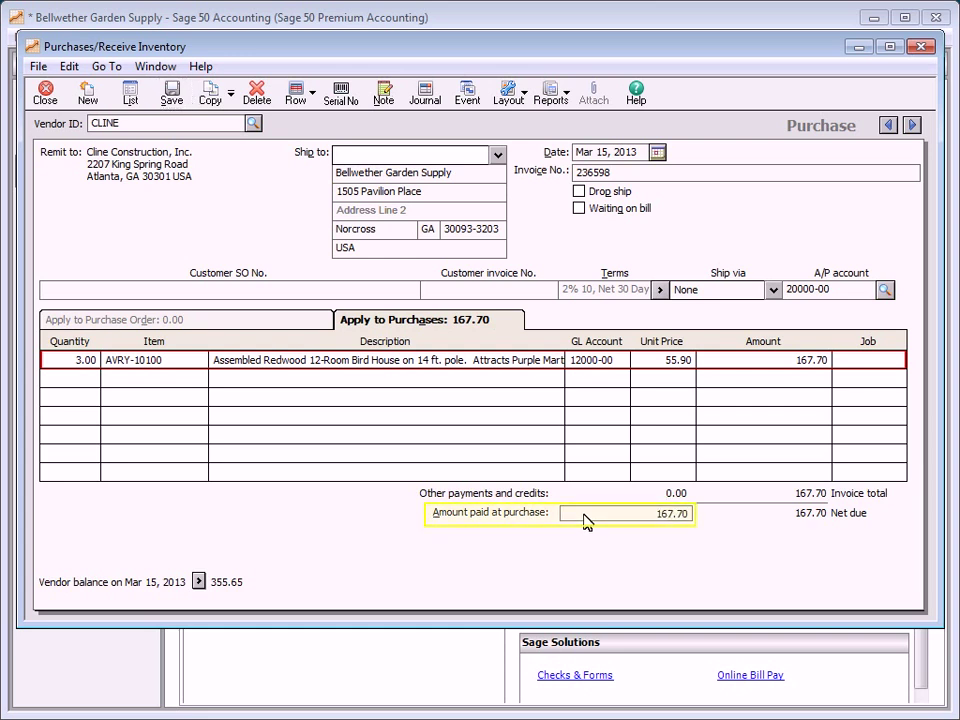
{"action": "key", "text": "Tab"}
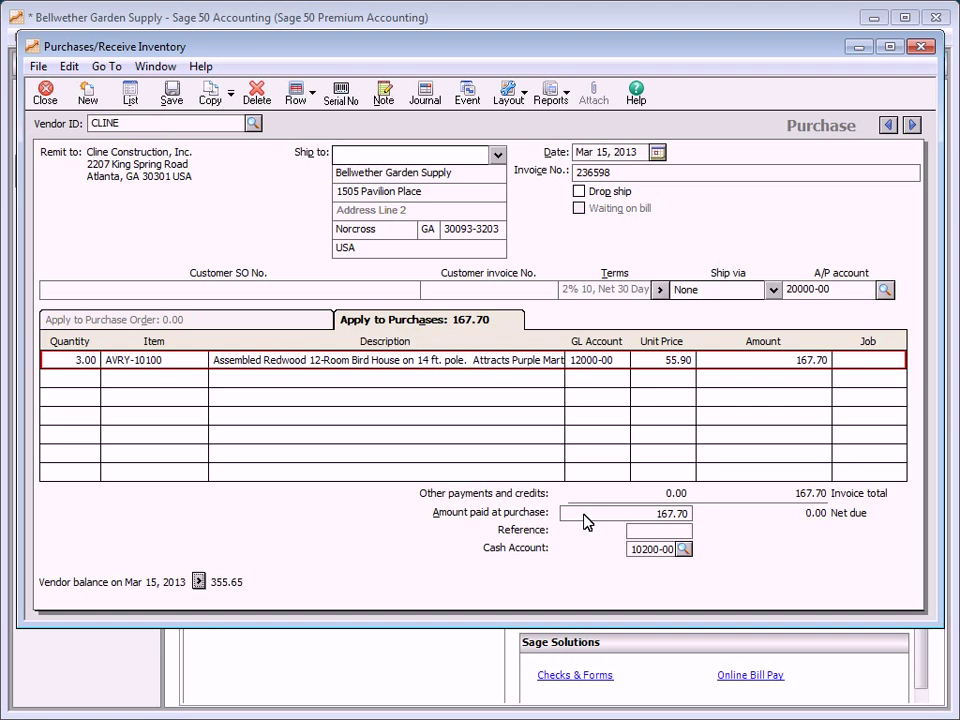
{"action": "type", "text": "23111"}
Save the Cline bill and start a DEJULIA bill applied to purchase order 10202.
{"action": "left_click", "coordinate": [172, 92]}
{"action": "left_click", "coordinate": [252, 122]}
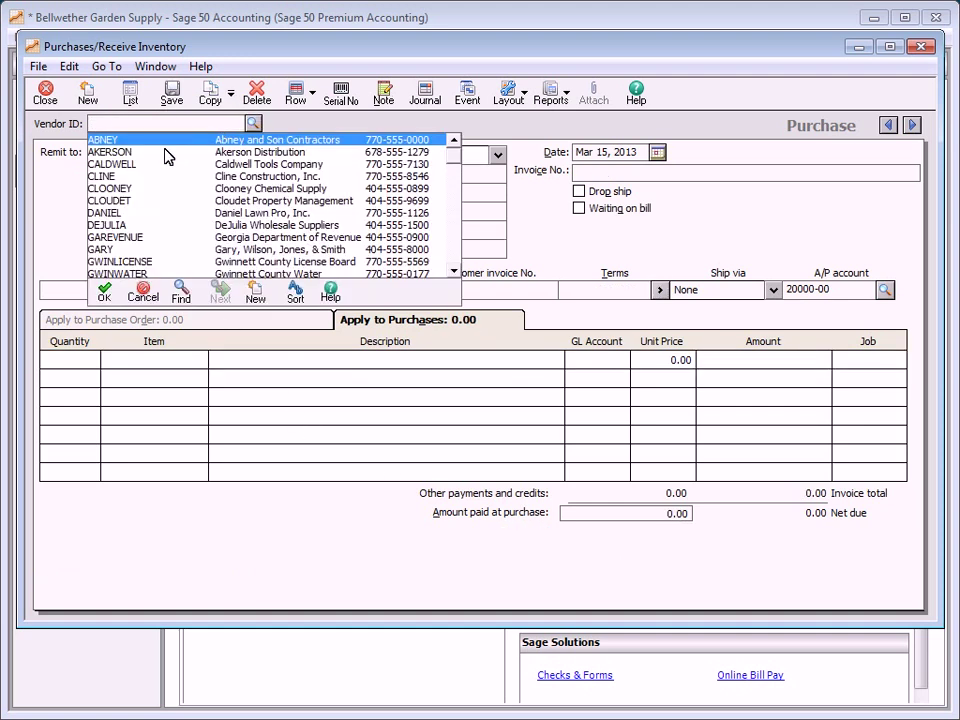
{"action": "left_click", "coordinate": [141, 228]}
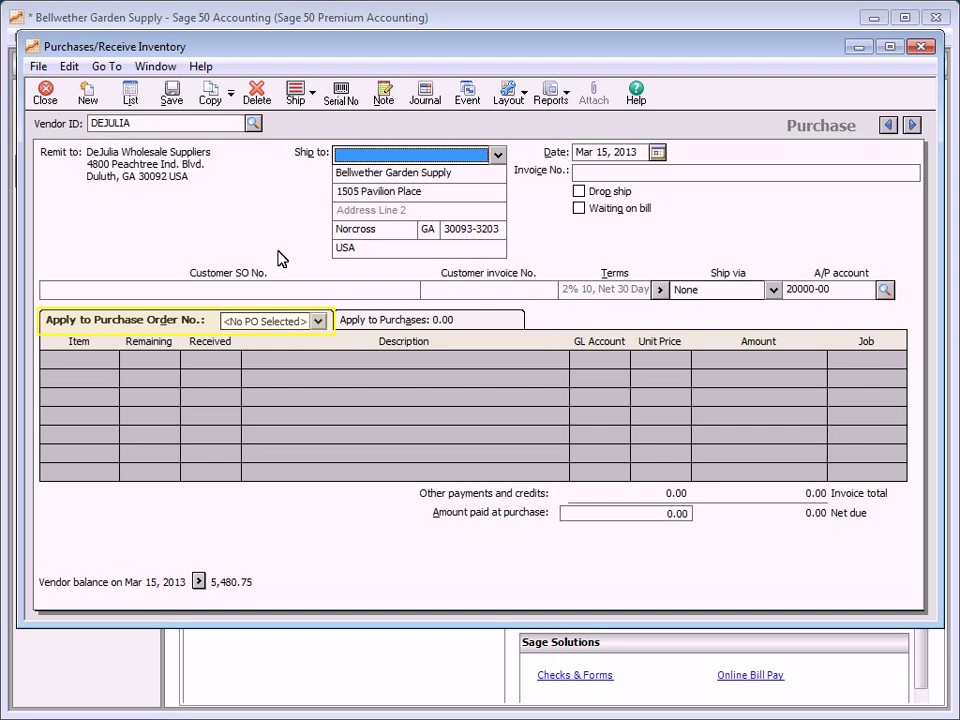
{"action": "left_click", "coordinate": [318, 321]}
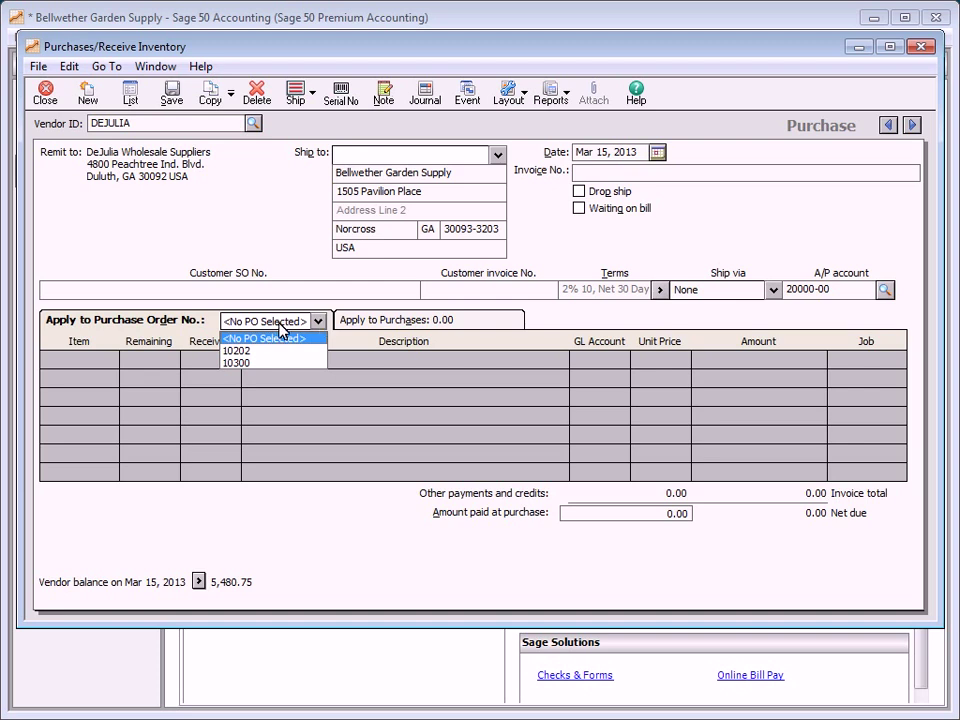
{"action": "left_click", "coordinate": [257, 351]}
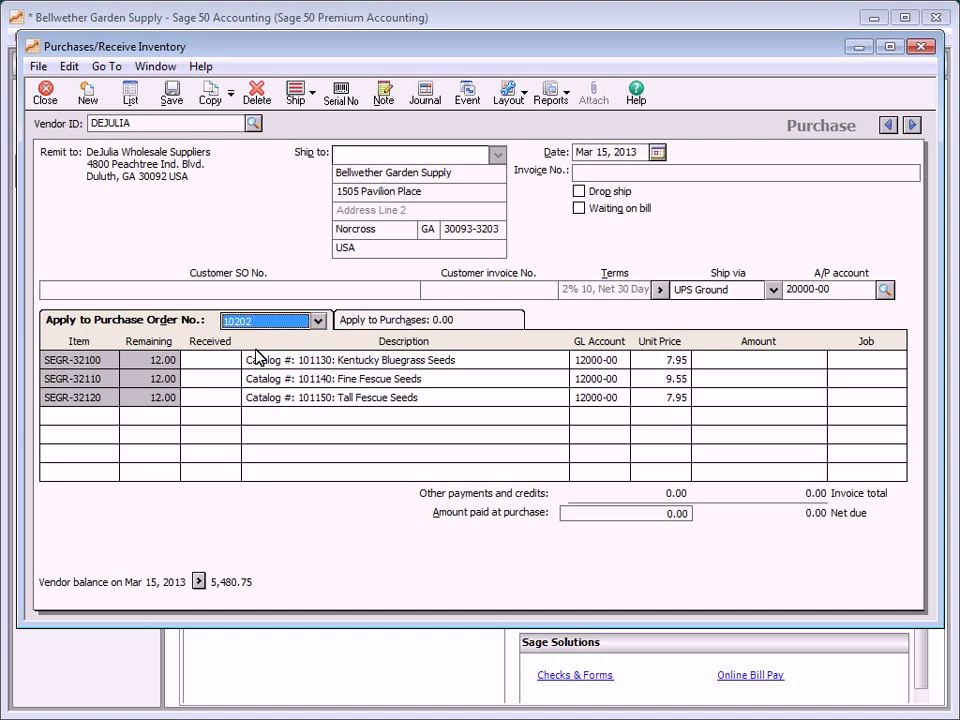
Enter 12 received on each of the three purchase order lines.
{"action": "left_click", "coordinate": [195, 367]}
{"action": "type", "text": "12"}
{"action": "left_click", "coordinate": [189, 381]}
{"action": "type", "text": "12"}
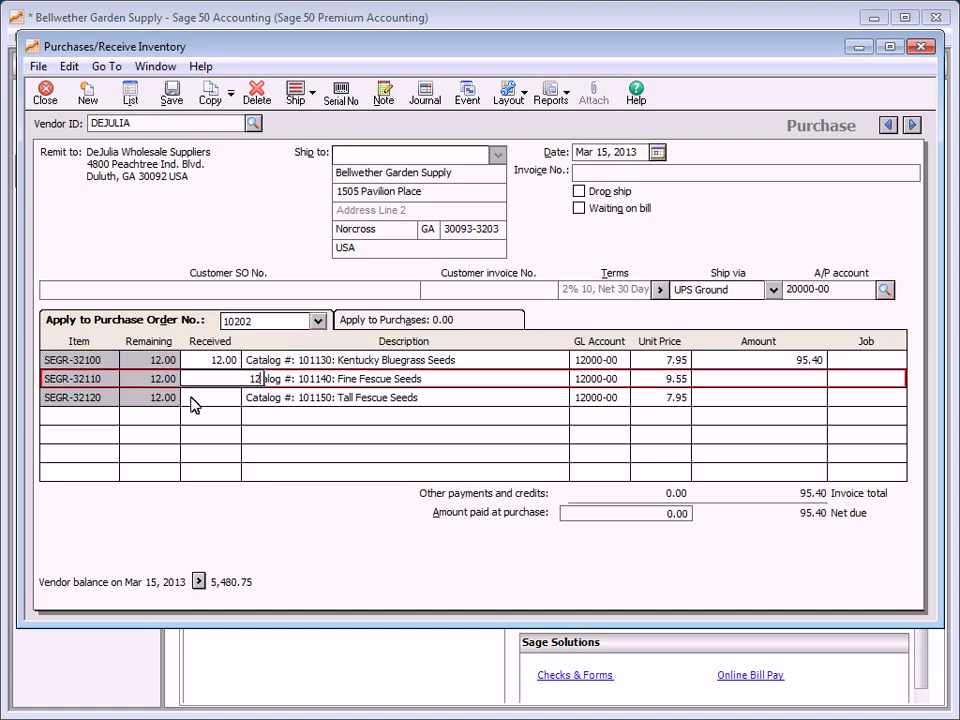
{"action": "left_click", "coordinate": [193, 397]}
{"action": "type", "text": "12"}
{"action": "key", "text": "Tab"}
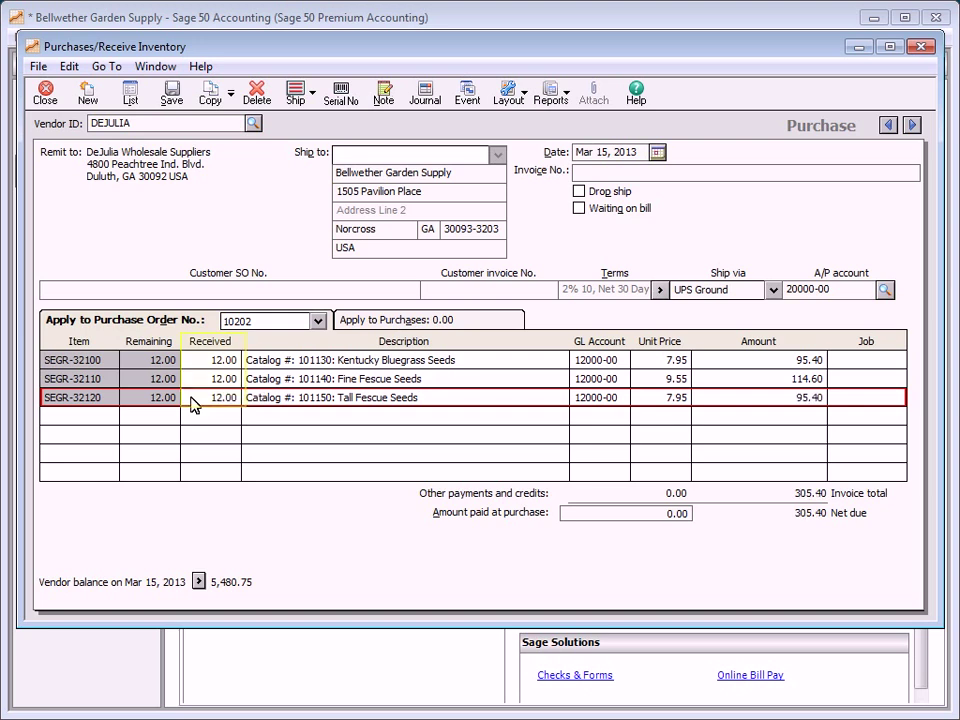
Enter invoice number B11154 and save the DeJulia bill.
{"action": "left_click", "coordinate": [576, 176]}
{"action": "type", "text": "B11154"}
{"action": "left_click", "coordinate": [156, 96]}
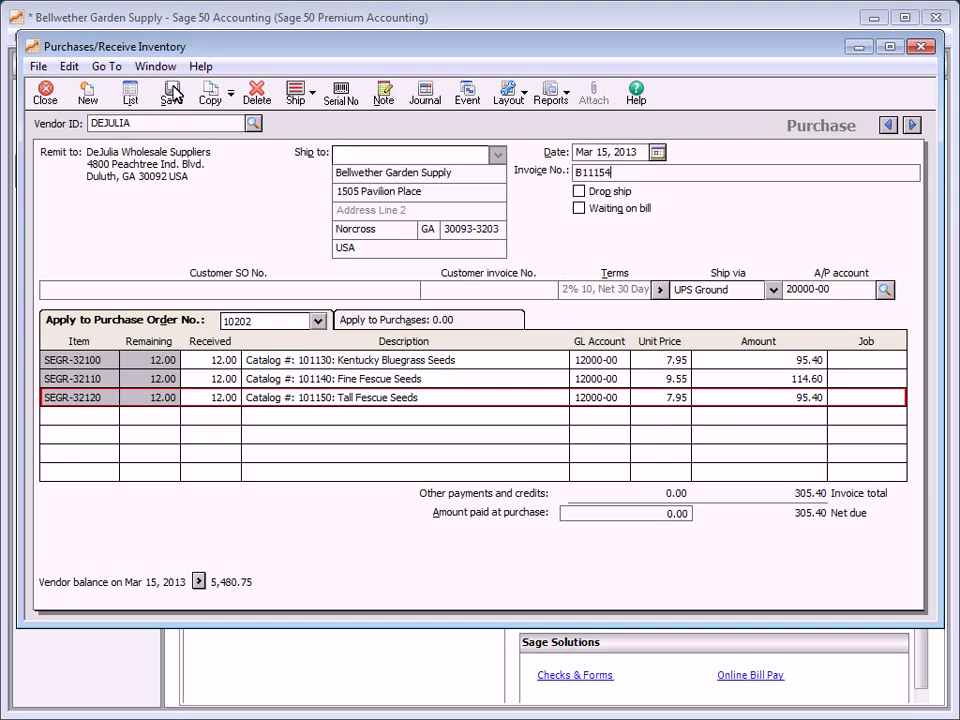
Close the purchases window and start a single-bill payment to AKERSON.
{"action": "left_click", "coordinate": [50, 93]}
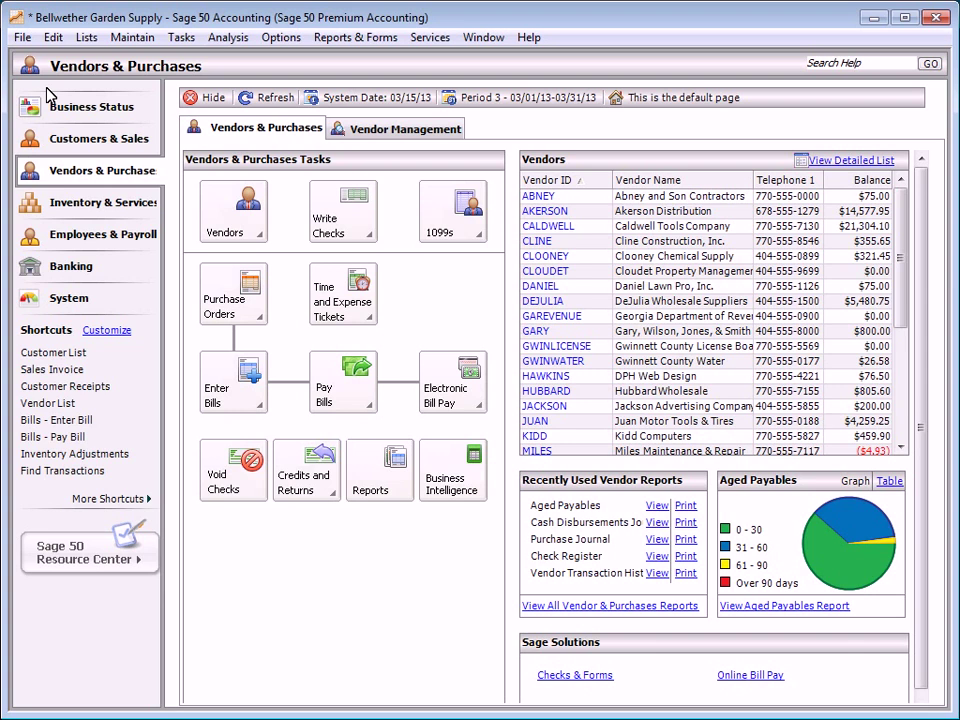
{"action": "left_click", "coordinate": [343, 396]}
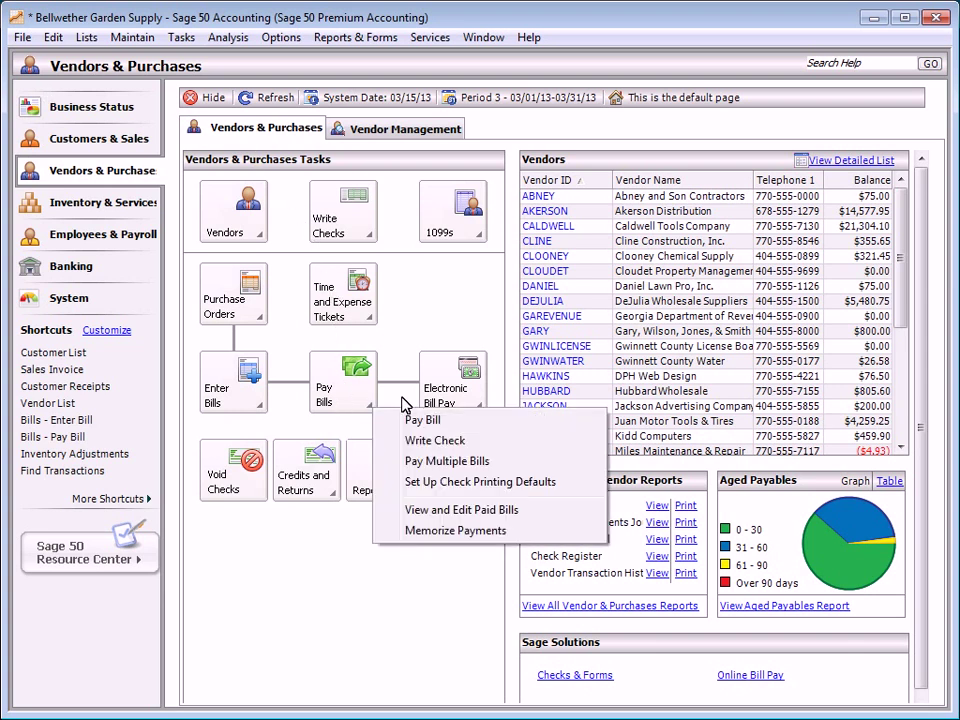
{"action": "left_click", "coordinate": [421, 421]}
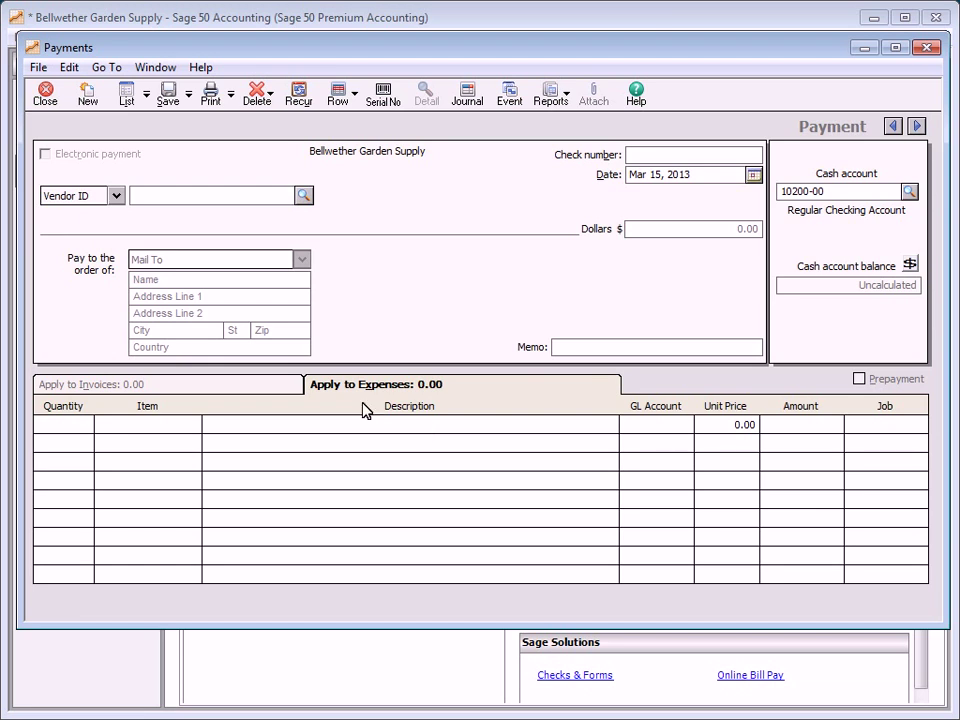
{"action": "left_click", "coordinate": [304, 195]}
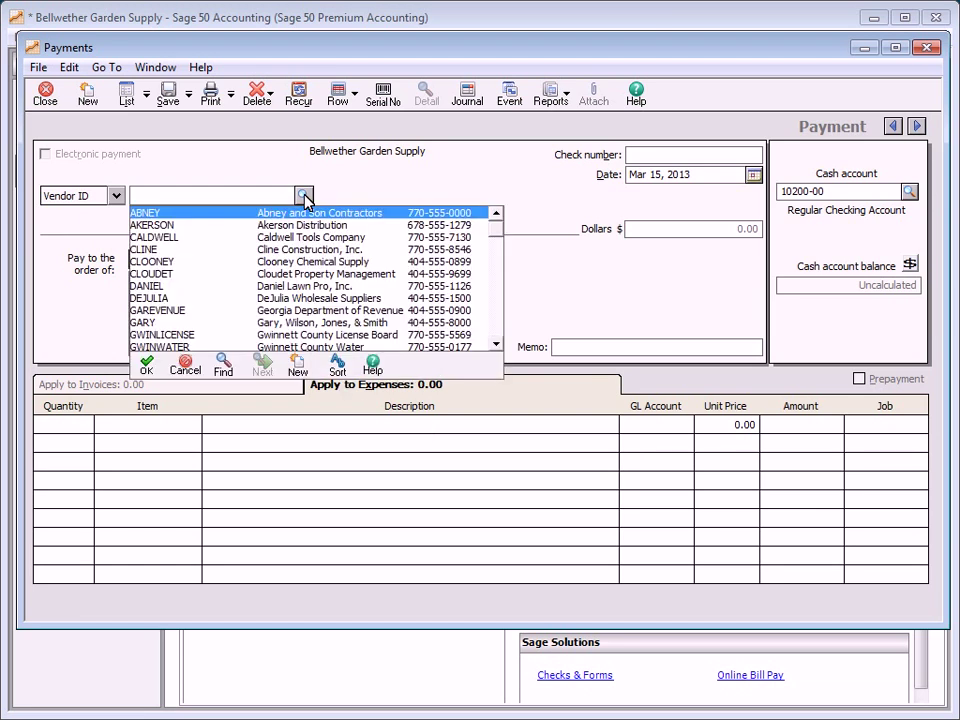
{"action": "double_click", "coordinate": [185, 225]}
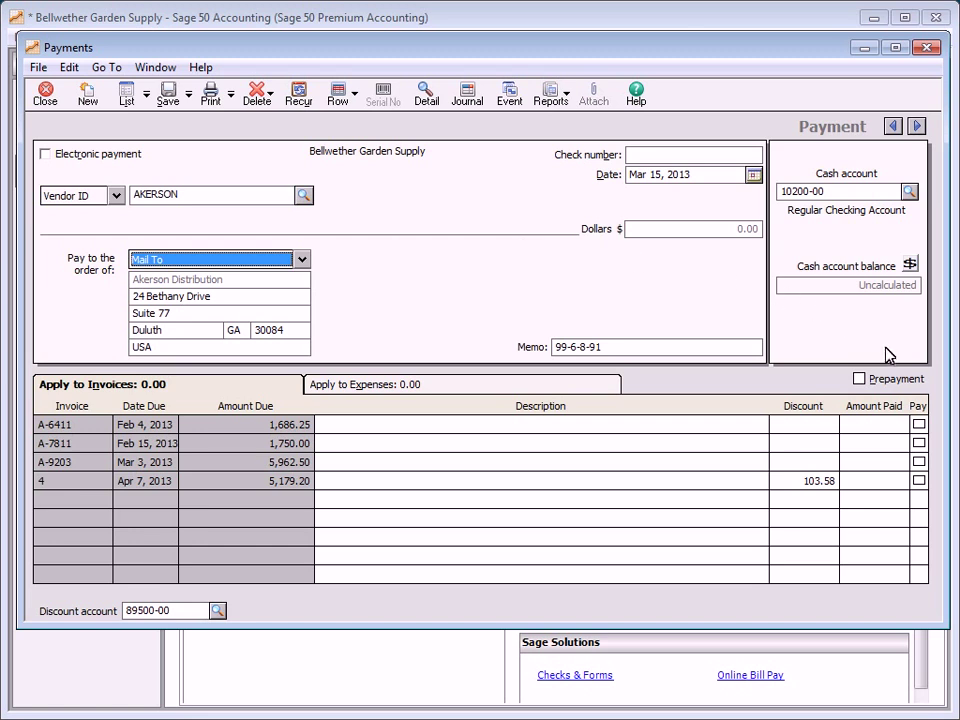
Pay invoices A-6411 and A-7811 in full plus 2,500.00 of A-9203, and save.
{"action": "left_click", "coordinate": [919, 425]}
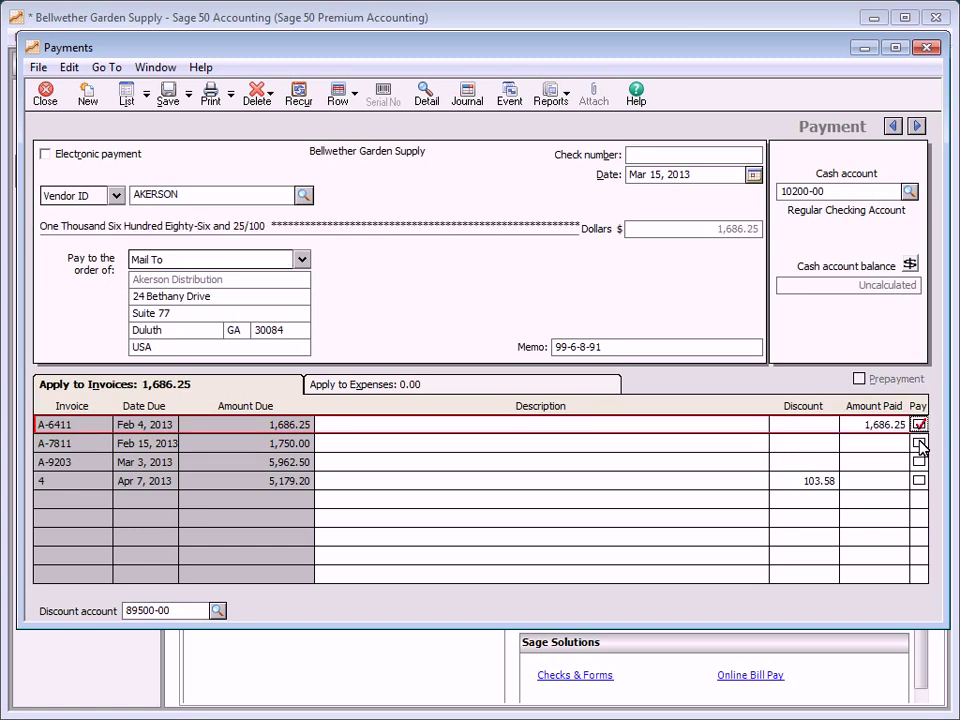
{"action": "left_click", "coordinate": [918, 442]}
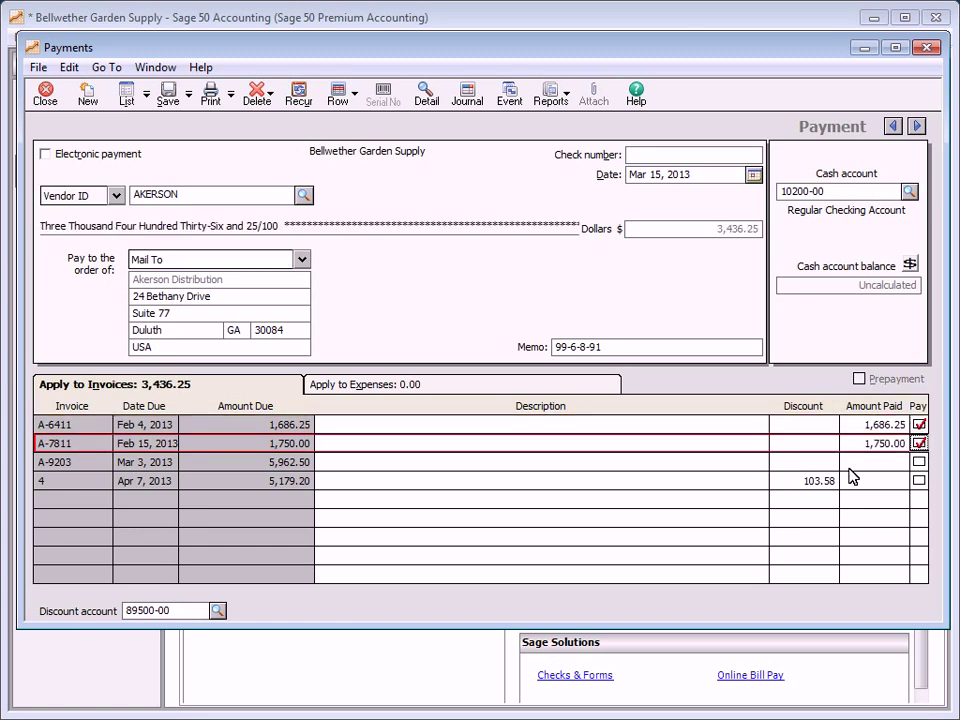
{"action": "left_click", "coordinate": [851, 467]}
{"action": "type", "text": "2500.00"}
{"action": "key", "text": "Tab"}
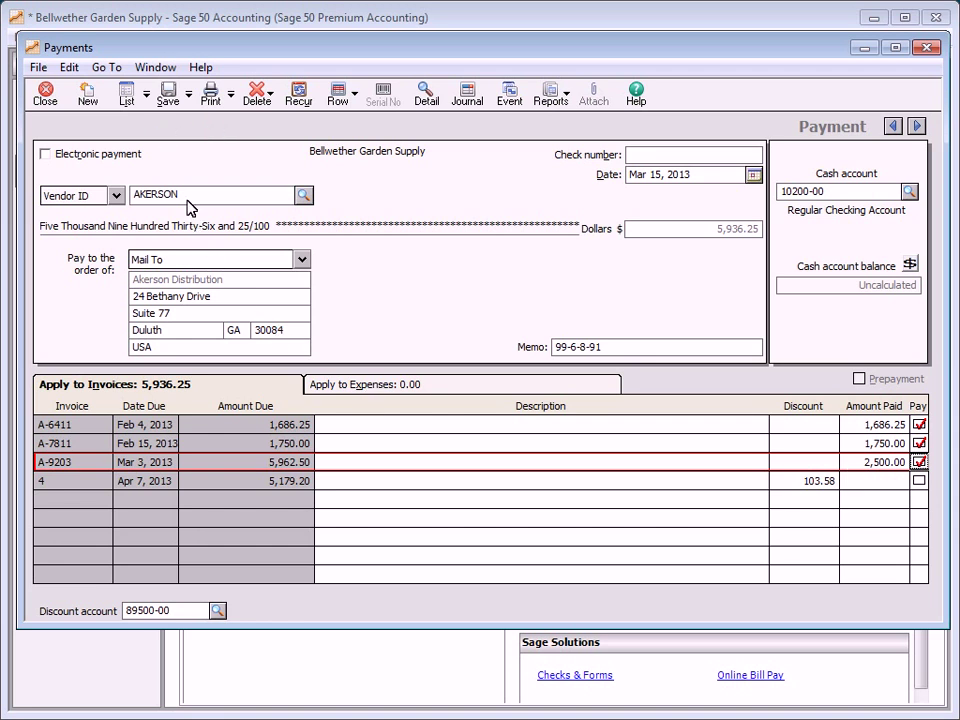
{"action": "left_click", "coordinate": [169, 95]}
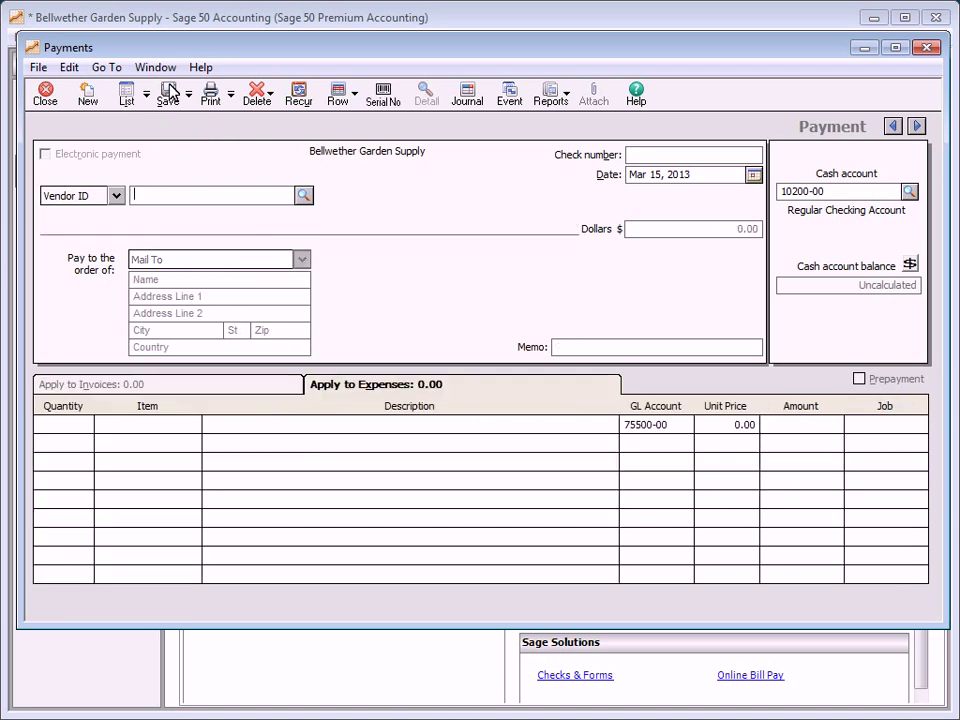
Pay CLOUDET for 10 BOOK-11010 gardening handbooks (52.00) and save the payment.
{"action": "left_click", "coordinate": [304, 195]}
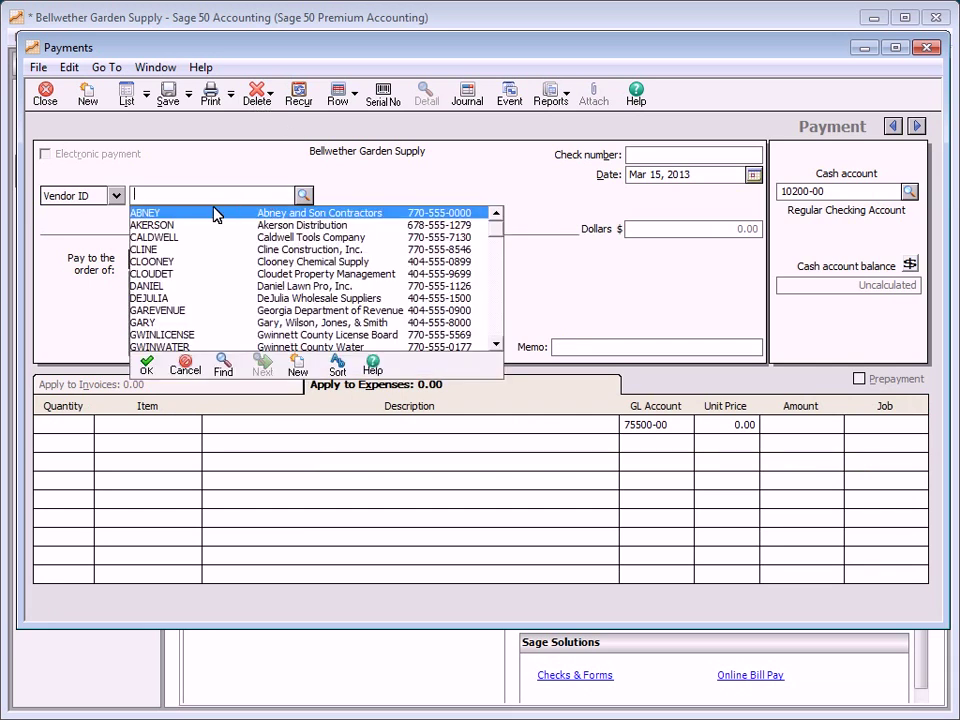
{"action": "double_click", "coordinate": [180, 273]}
{"action": "left_click", "coordinate": [91, 424]}
{"action": "type", "text": "10"}
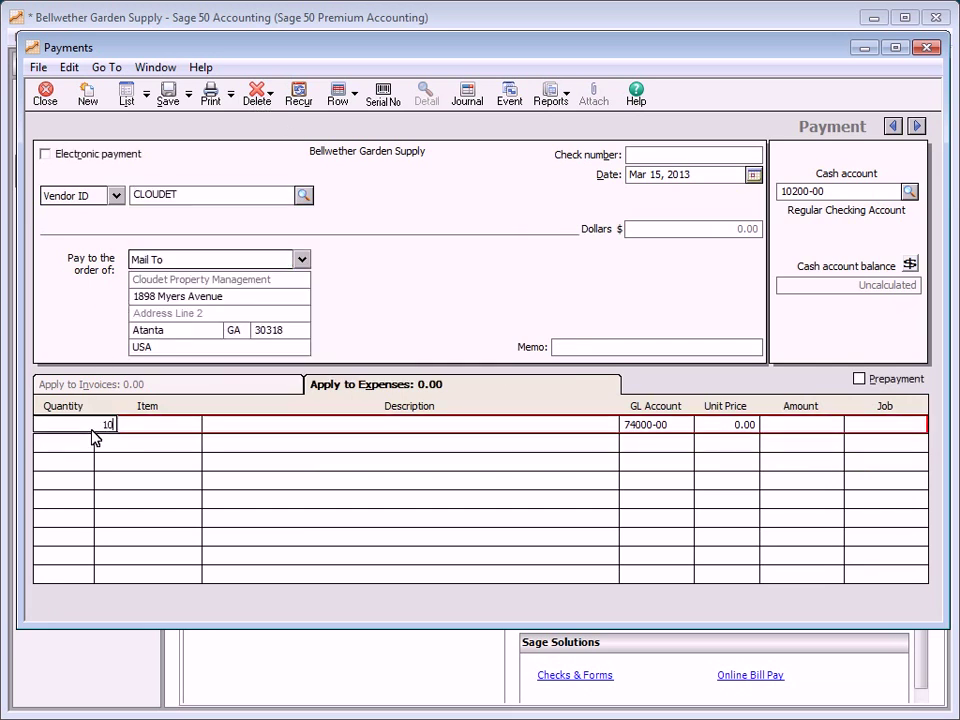
{"action": "key", "text": "Tab"}
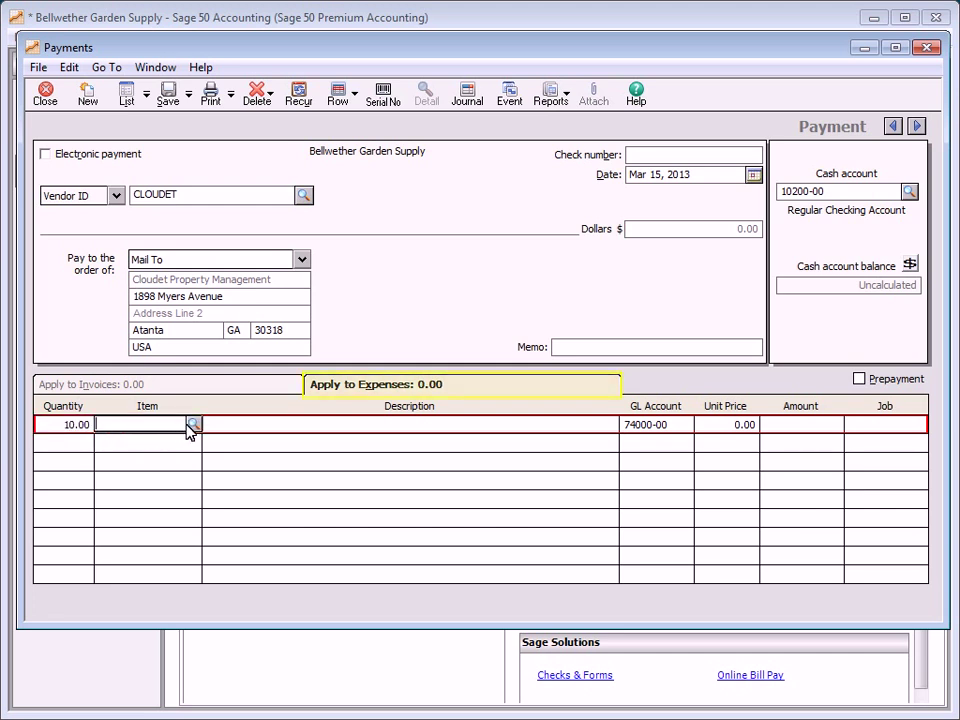
{"action": "left_click", "coordinate": [195, 425]}
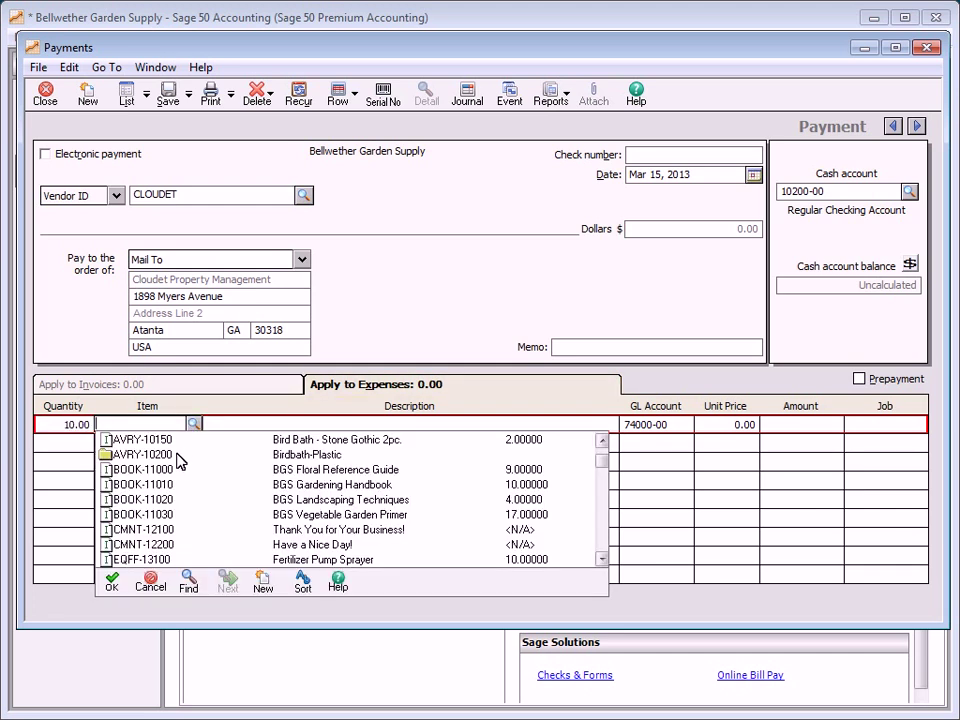
{"action": "double_click", "coordinate": [176, 486]}
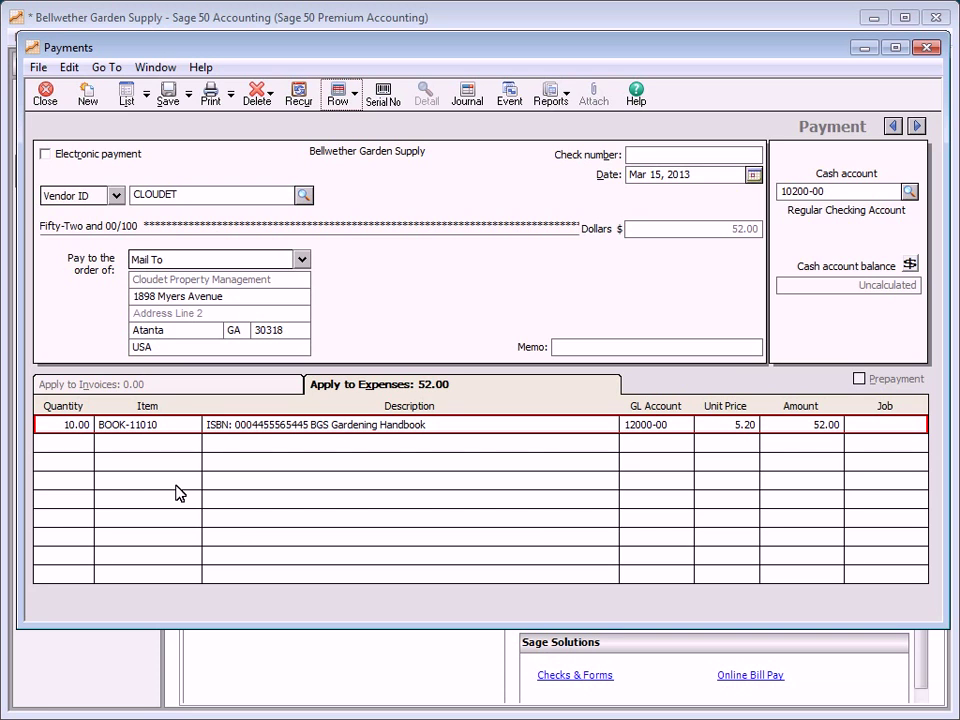
{"action": "left_click", "coordinate": [167, 95]}
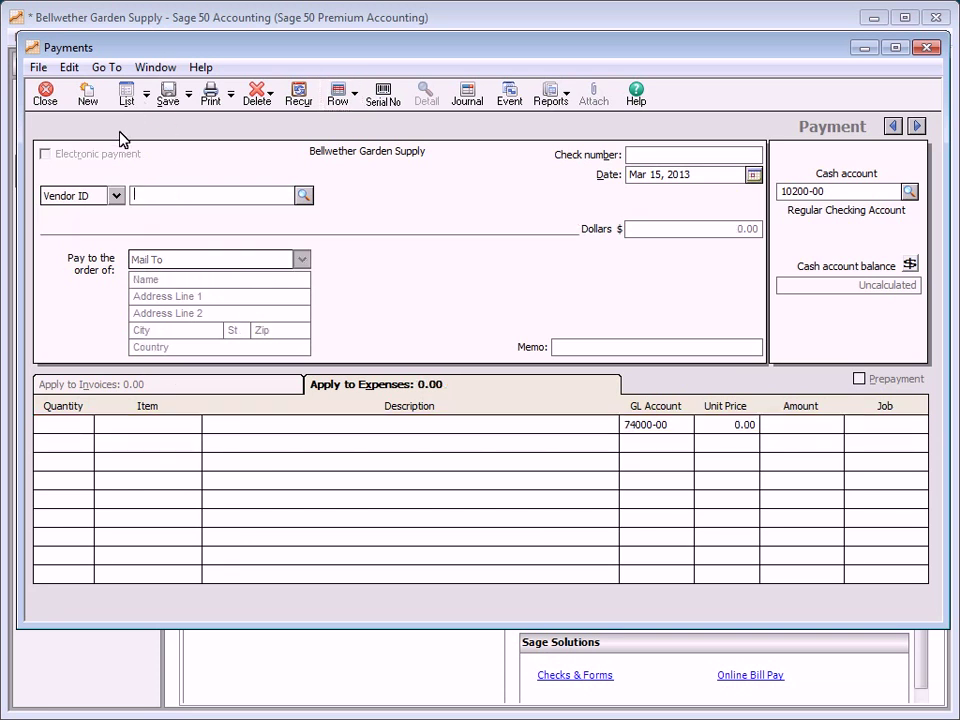
Switch the payee type to customer and choose CANNON.
{"action": "left_click", "coordinate": [116, 195]}
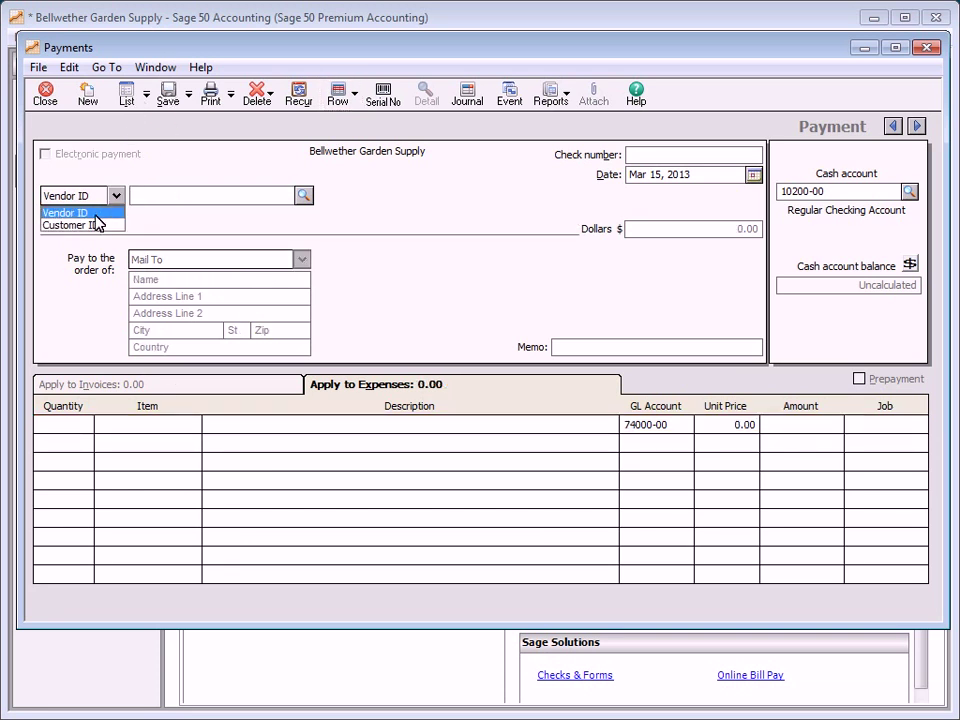
{"action": "left_click", "coordinate": [95, 225]}
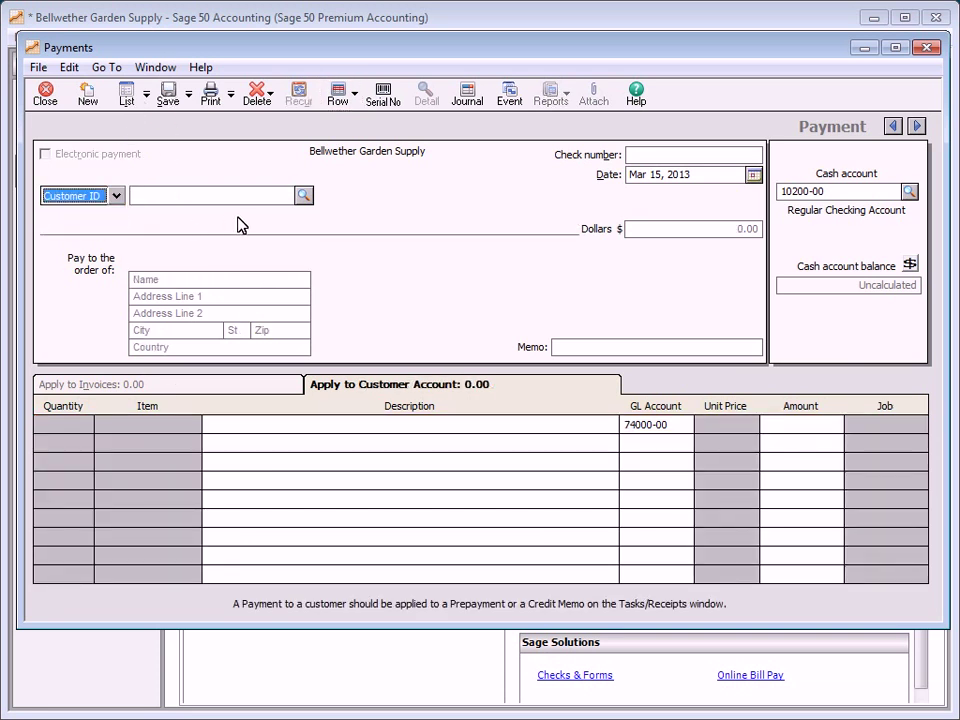
{"action": "left_click", "coordinate": [304, 196]}
{"action": "double_click", "coordinate": [183, 250]}
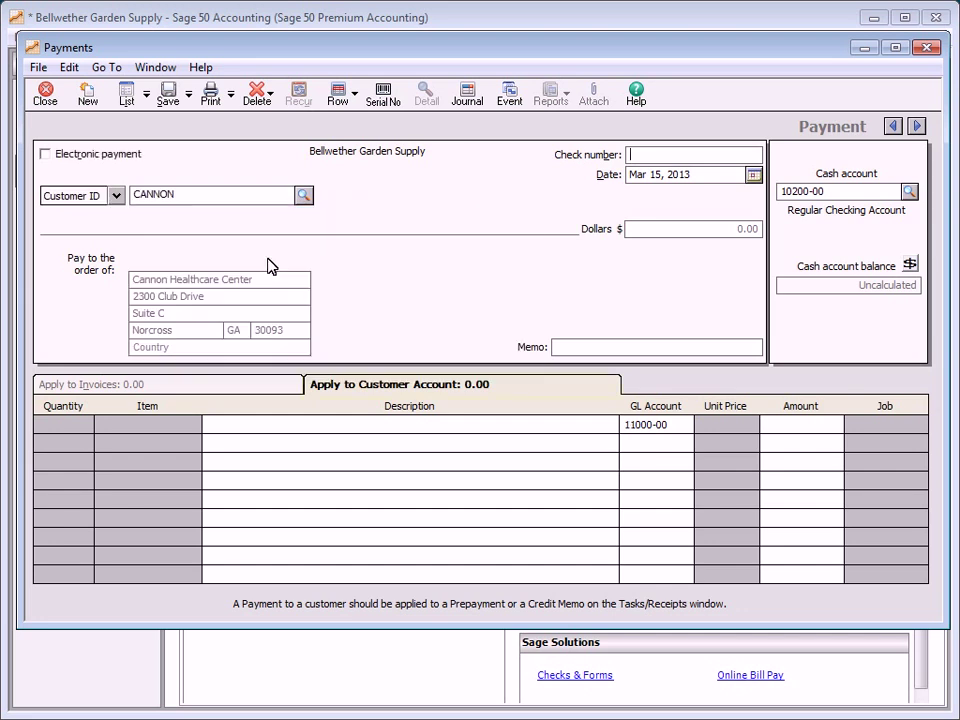
Enter a 26.00 Refund line, then close the window without saving.
{"action": "left_click", "coordinate": [383, 428]}
{"action": "type", "text": "Refund"}
{"action": "key", "text": "Tab"}
{"action": "key", "text": "Tab"}
{"action": "type", "text": "26.00"}
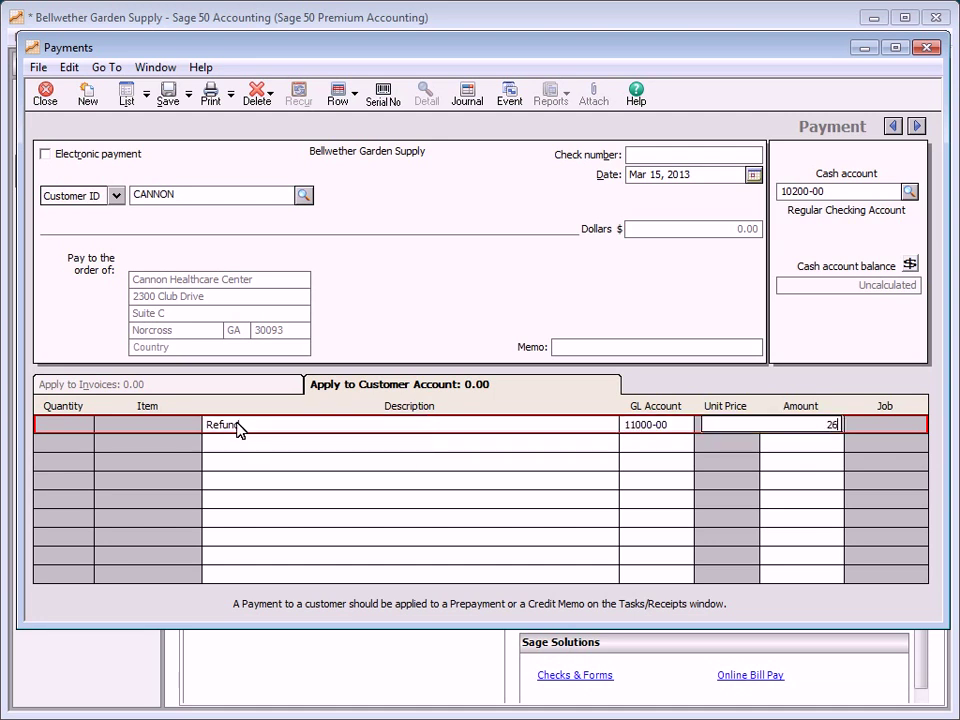
{"action": "key", "text": "Tab"}
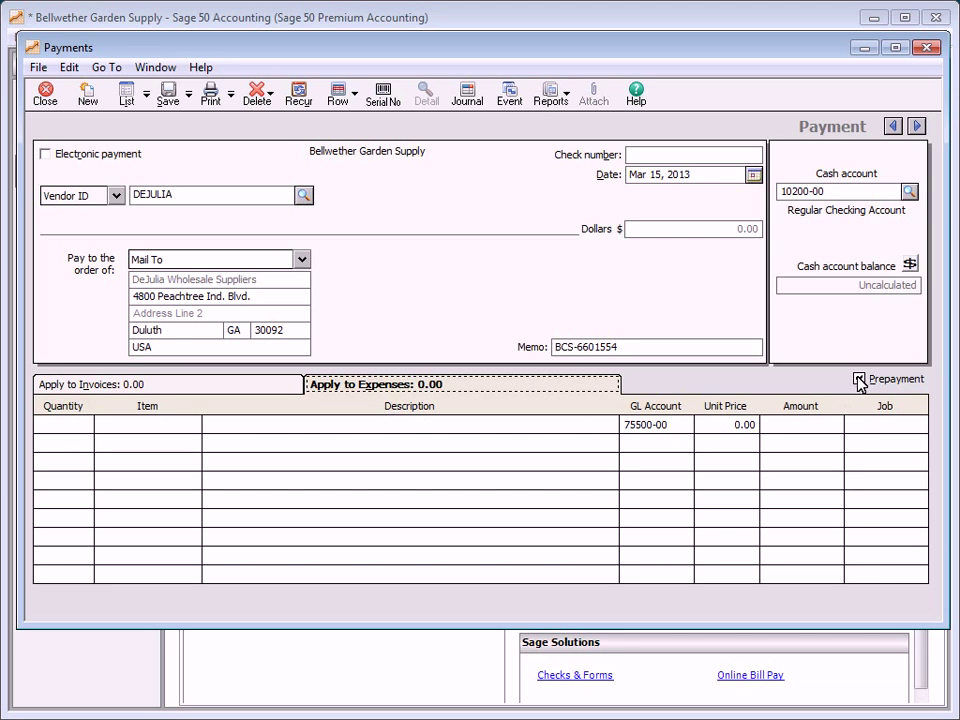
{"action": "left_click", "coordinate": [45, 95]}
{"action": "left_click", "coordinate": [511, 377]}
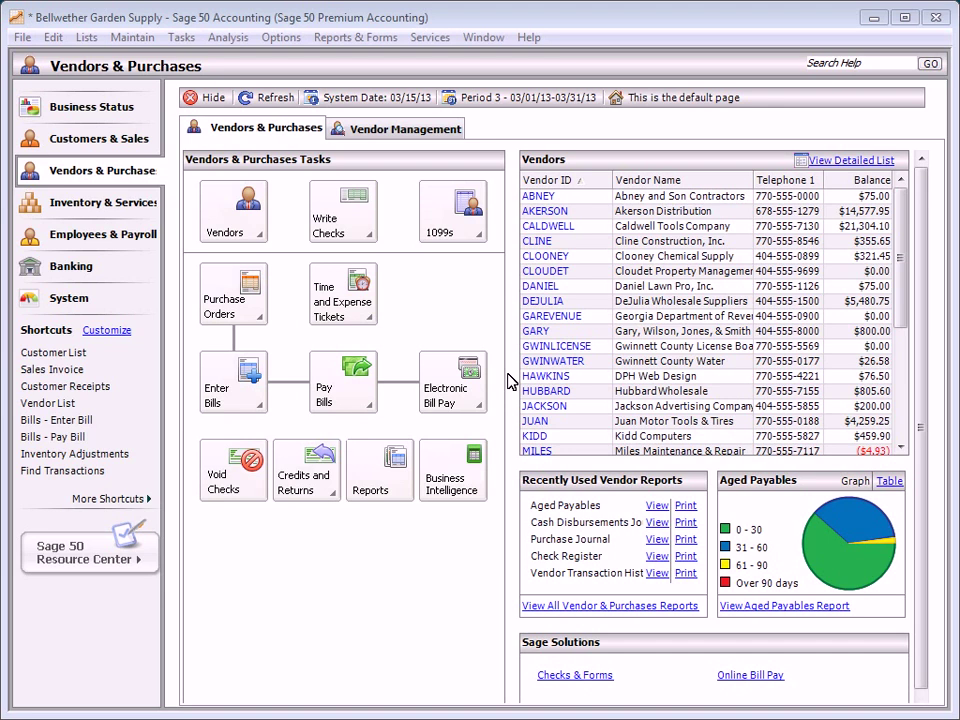
Start a new check to MONICASBBQ for 124.56.
{"action": "left_click", "coordinate": [340, 215]}
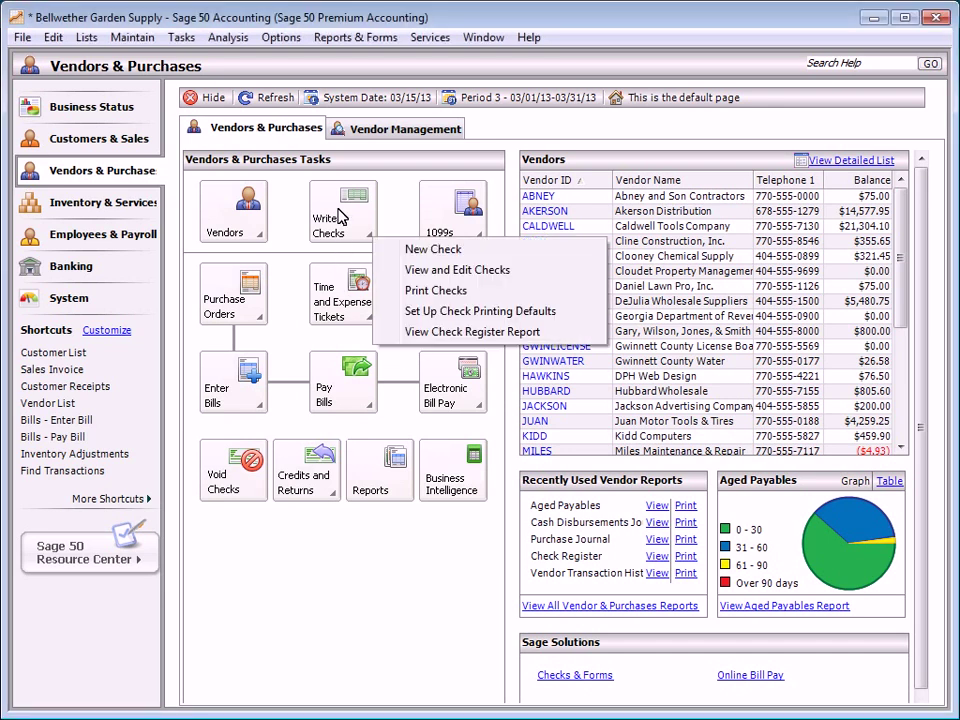
{"action": "left_click", "coordinate": [434, 249]}
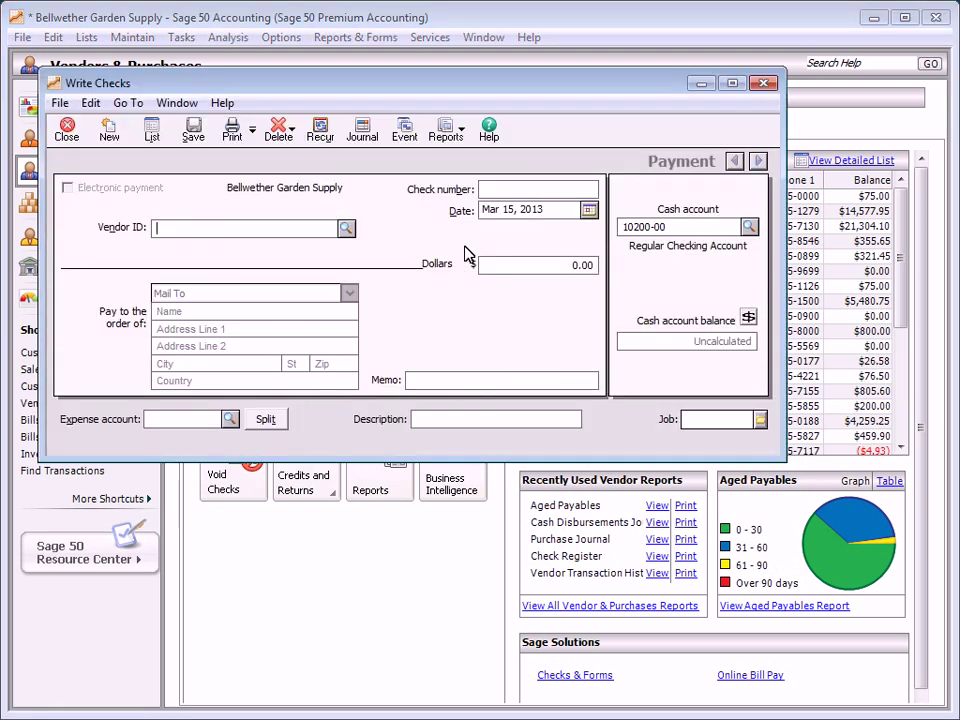
{"action": "left_click", "coordinate": [346, 229]}
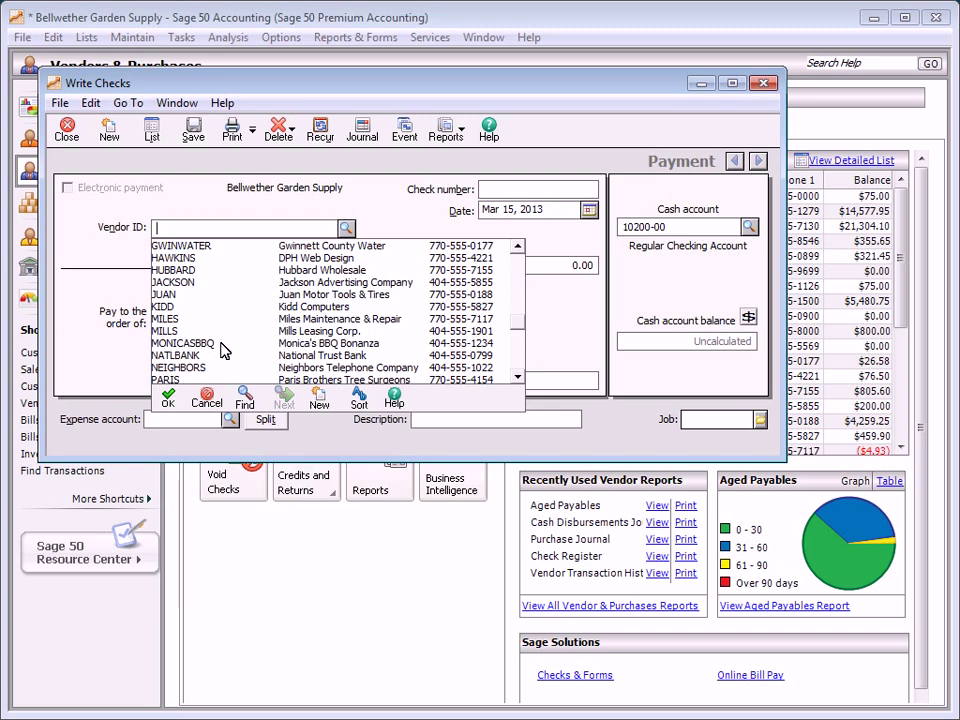
{"action": "left_click", "coordinate": [172, 275]}
{"action": "left_click", "coordinate": [532, 265]}
{"action": "type", "text": "124.56"}
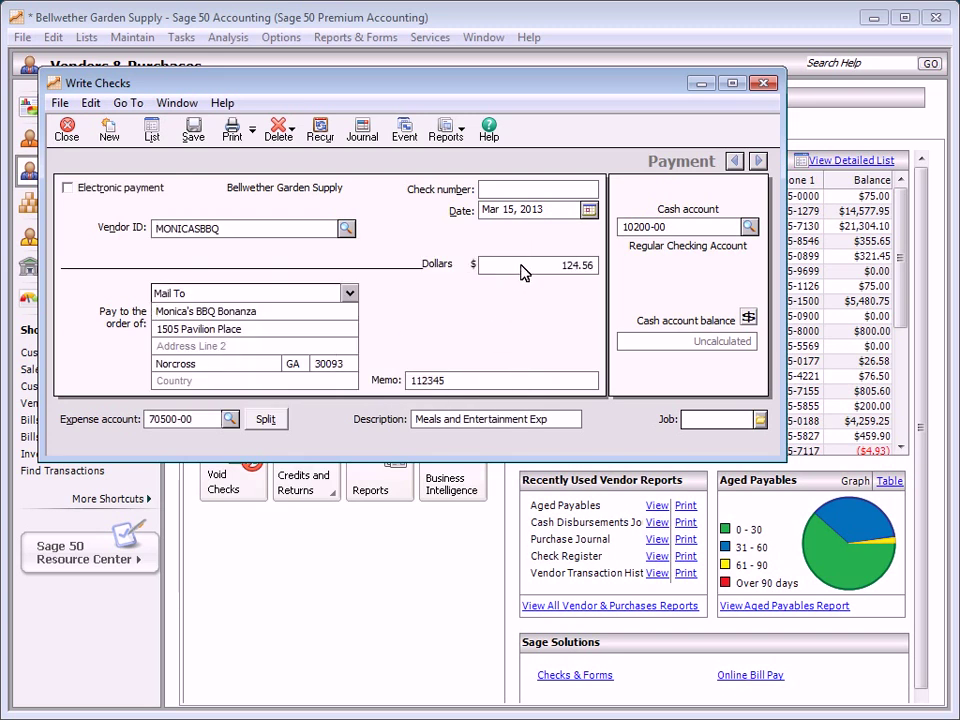
{"action": "key", "text": "Tab"}
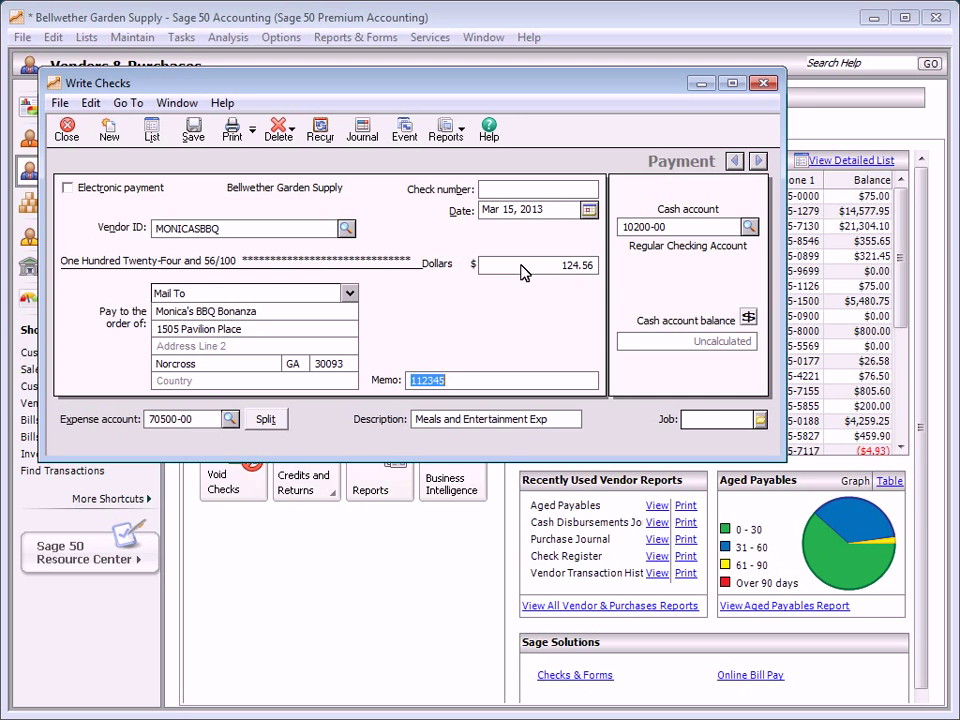
Set the check number to 1269, save the check, and close the window.
{"action": "left_click", "coordinate": [484, 192]}
{"action": "type", "text": "1269"}
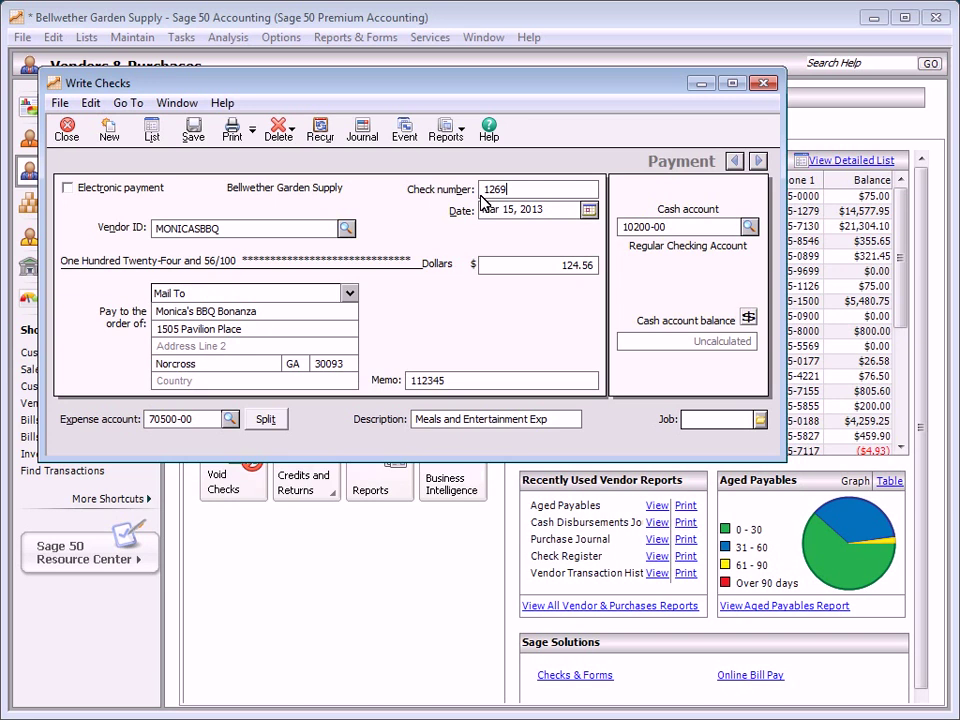
{"action": "key", "text": "Tab"}
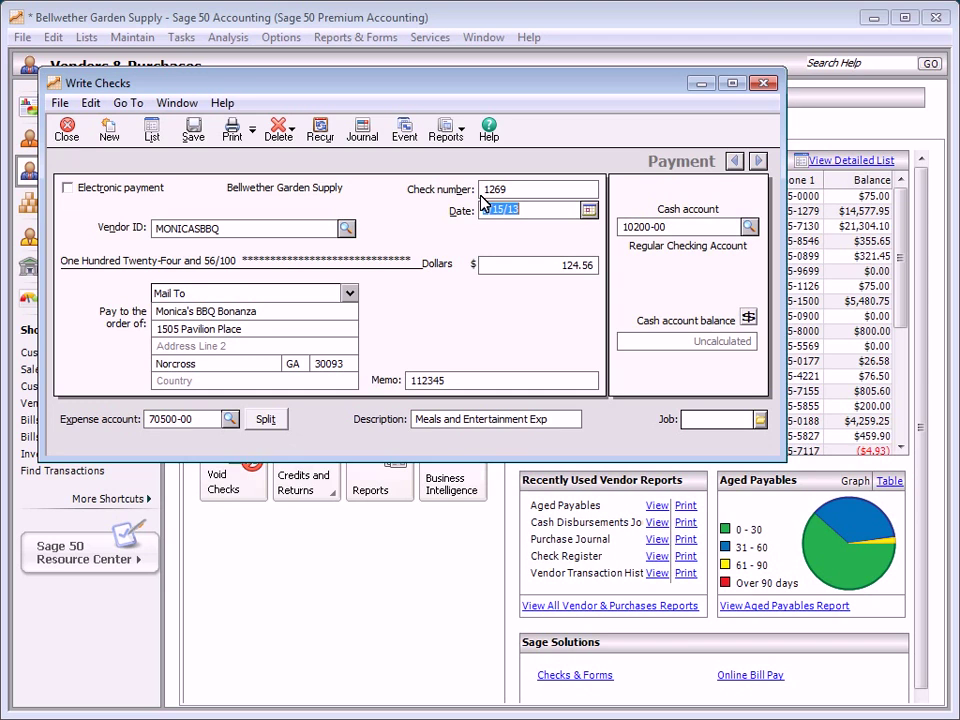
{"action": "left_click", "coordinate": [193, 133]}
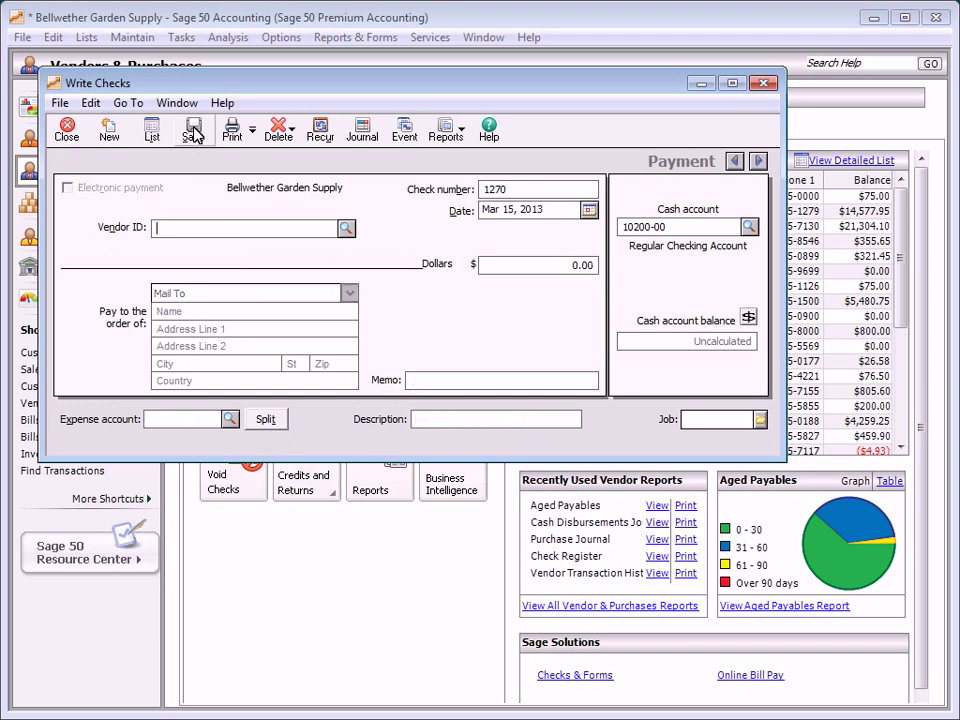
{"action": "left_click", "coordinate": [66, 131]}
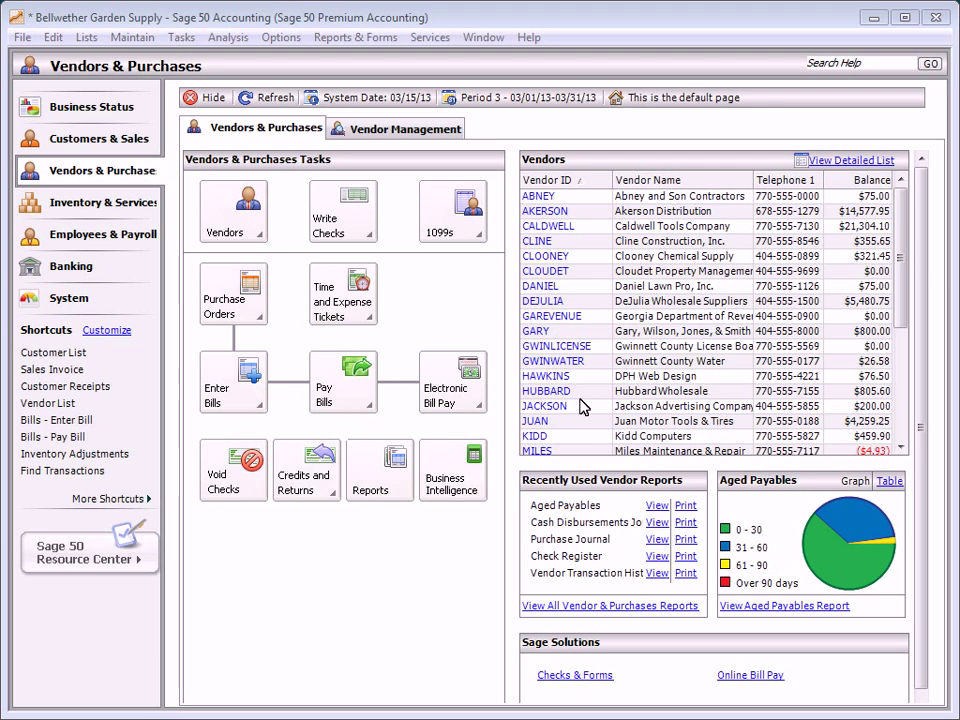
View the Check Register and Purchase Journal reports, then open Vendor Ledgers for March 2013.
{"action": "left_click", "coordinate": [615, 606]}
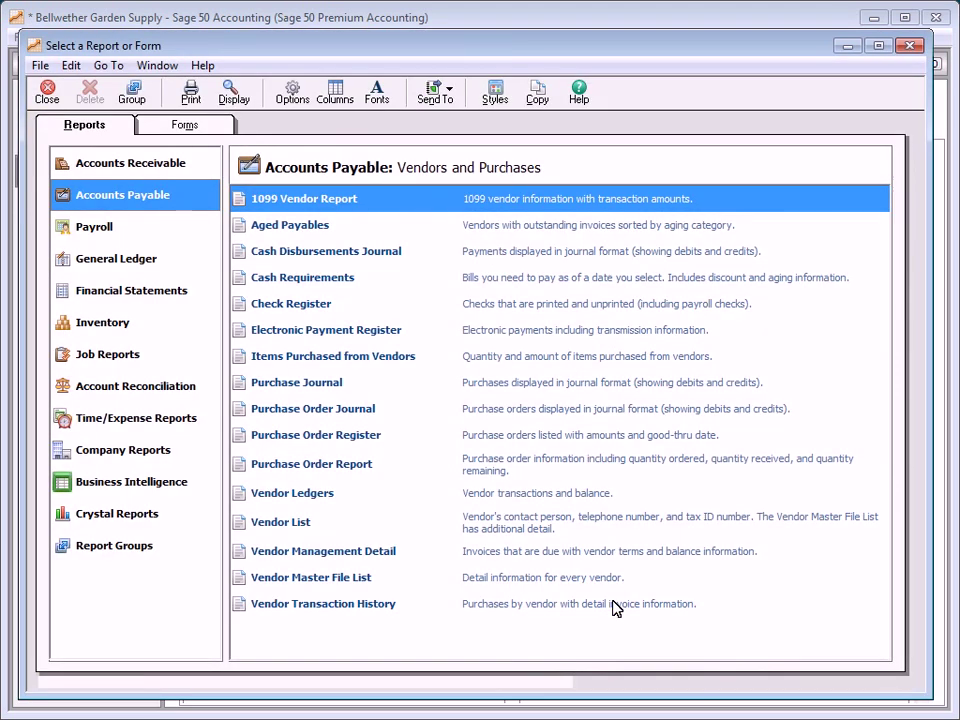
{"action": "double_click", "coordinate": [334, 305]}
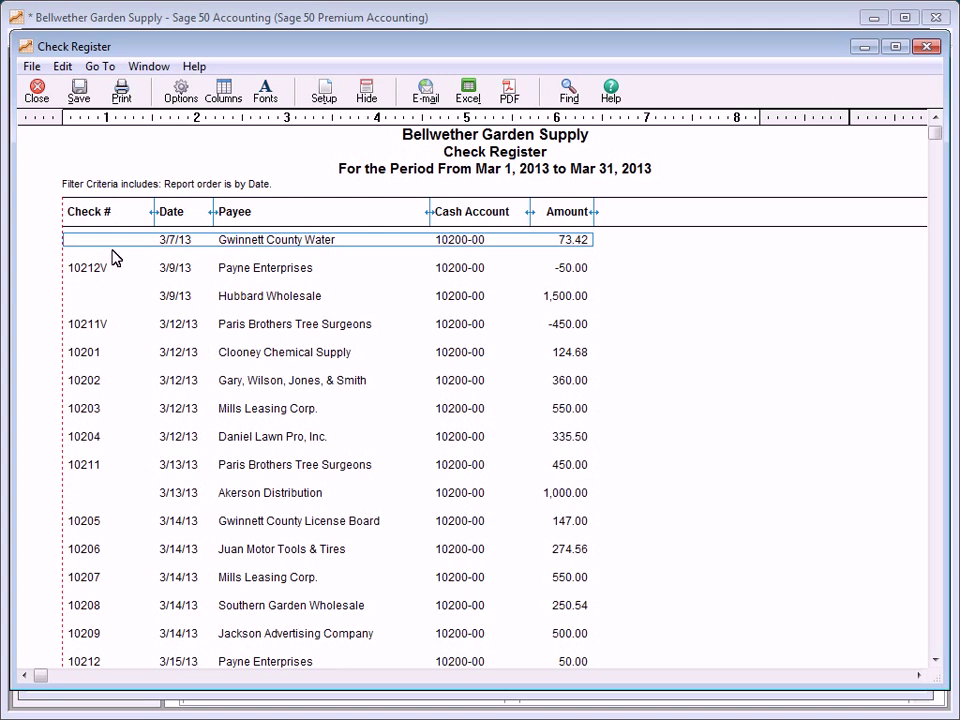
{"action": "left_click", "coordinate": [34, 90]}
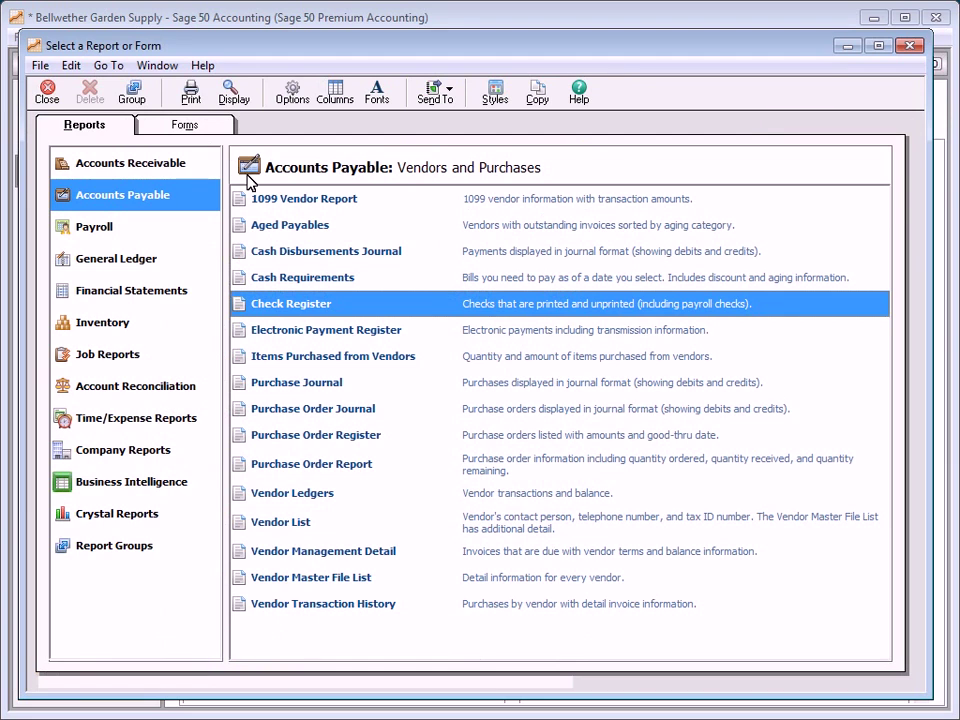
{"action": "double_click", "coordinate": [272, 382]}
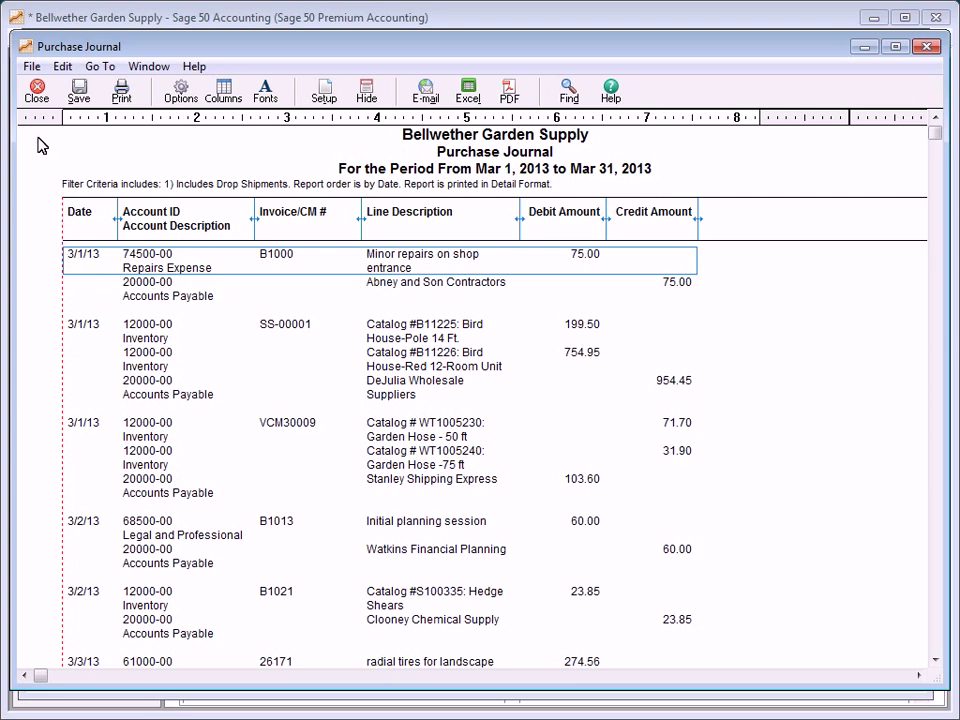
{"action": "left_click", "coordinate": [36, 90]}
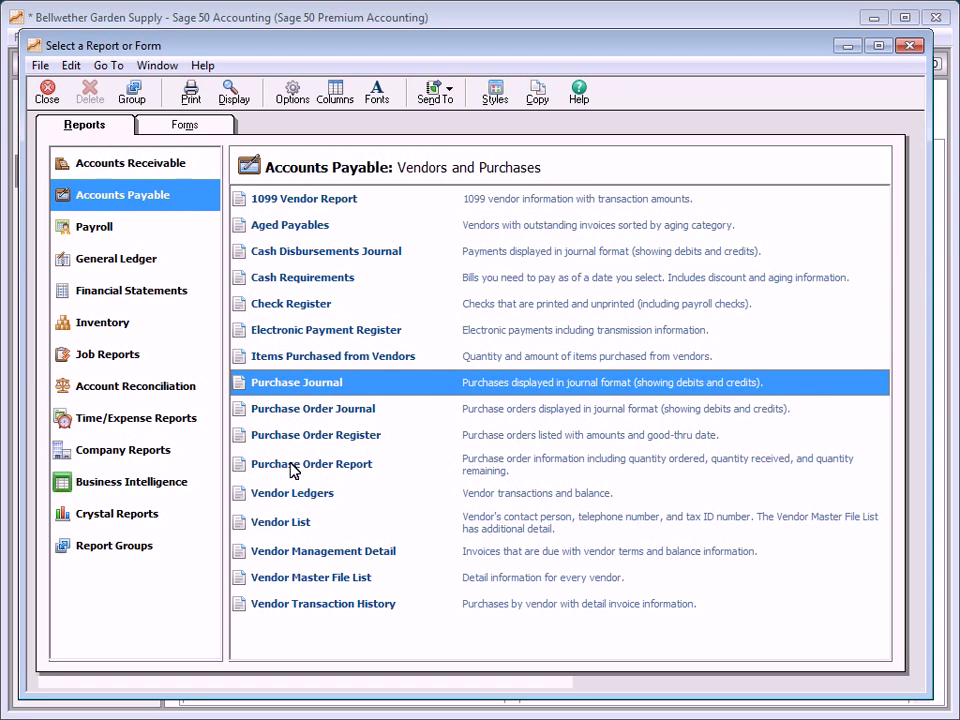
{"action": "double_click", "coordinate": [285, 494]}
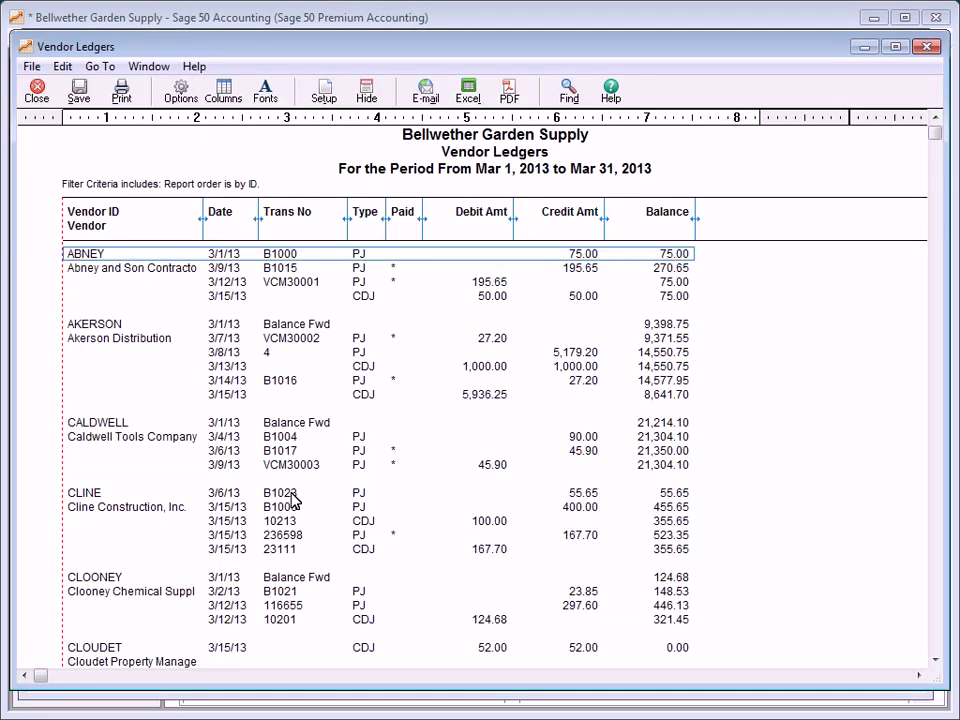